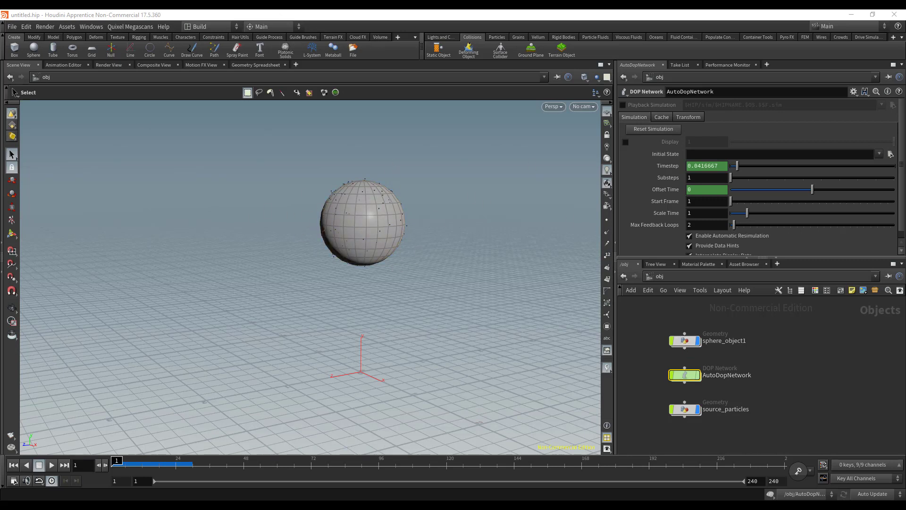
- Play the particle simulation to preview the particles falling off the sphere, and return to the first frame
click(51, 465)
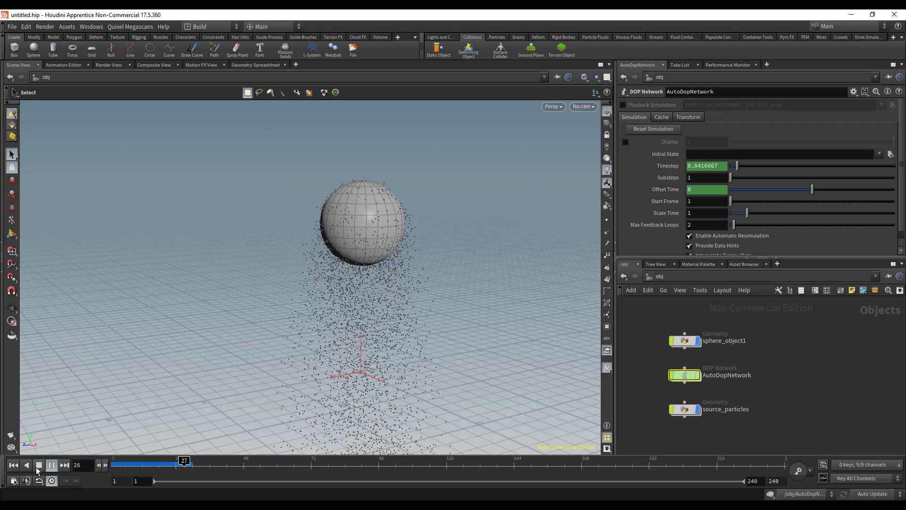
click(38, 465)
click(14, 465)
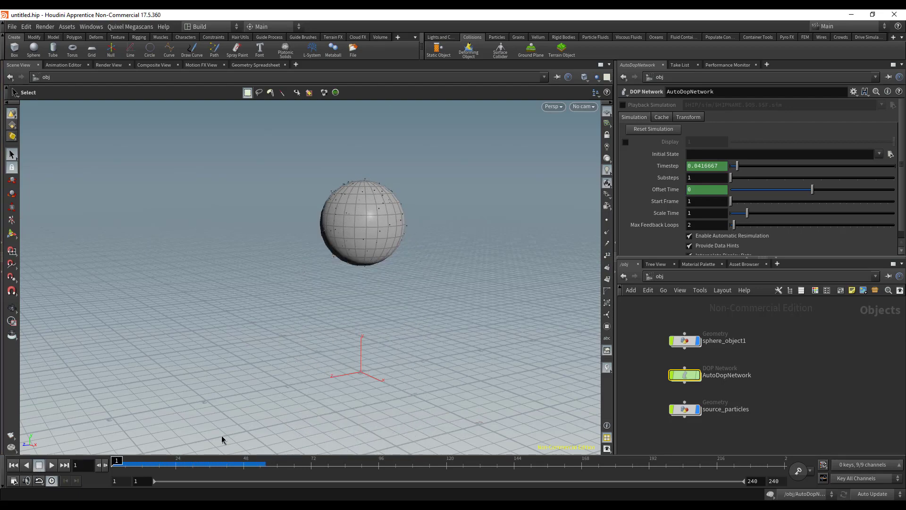
- Add a Ground Plane collision object beneath the particle-emitting sphere
scroll(815, 386, down, 2)
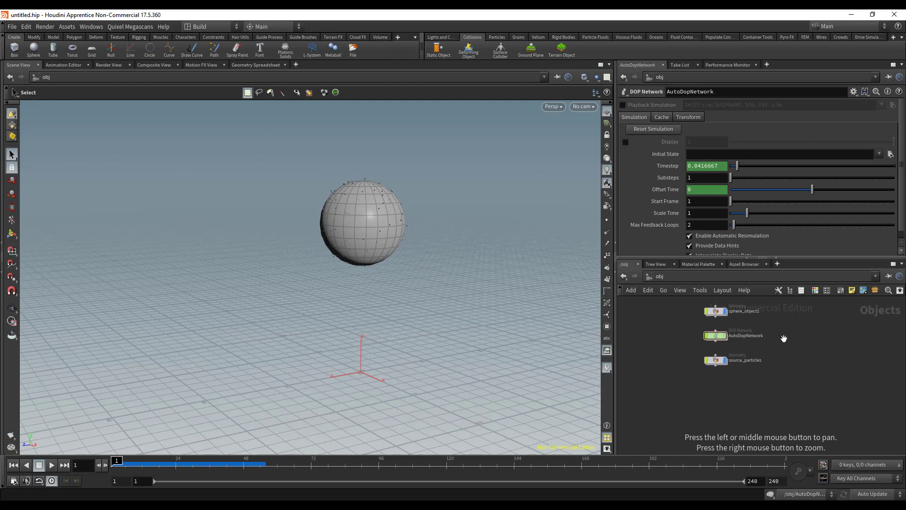
scroll(784, 338, up, 1)
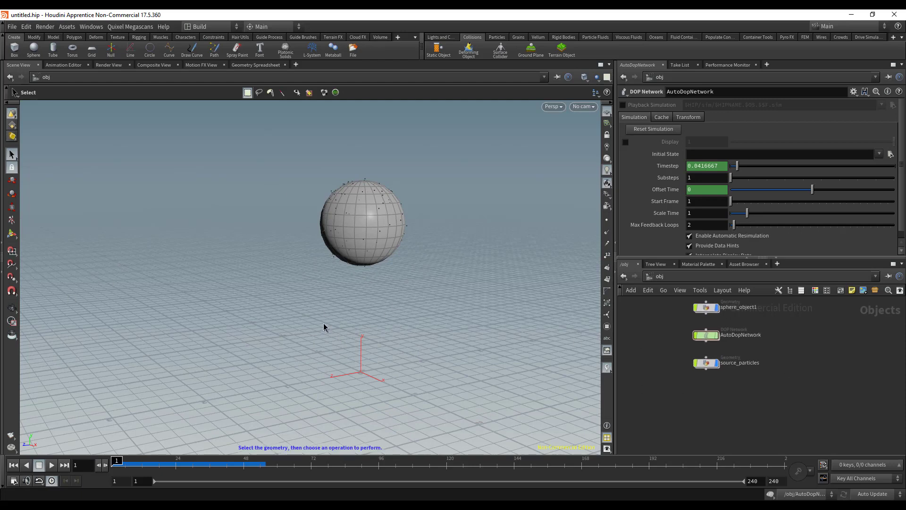
middle_drag(818, 387, 810, 413)
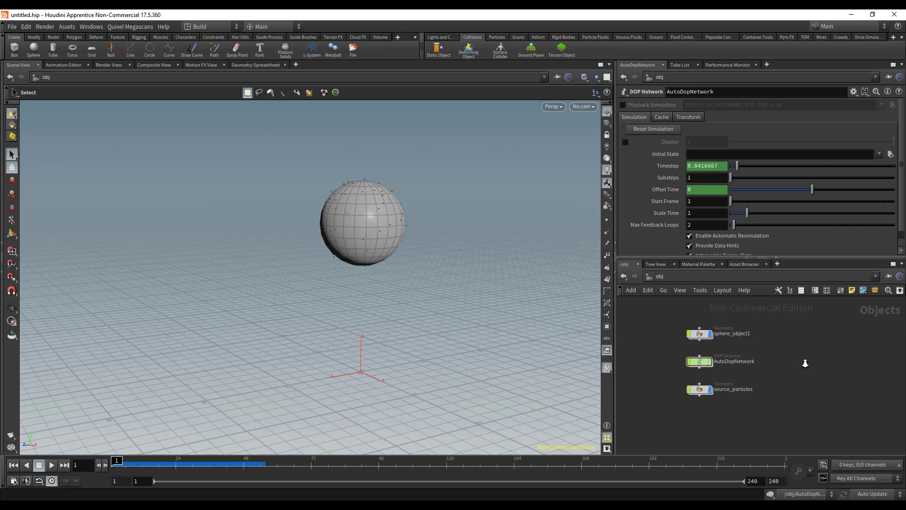
scroll(805, 363, up, 1)
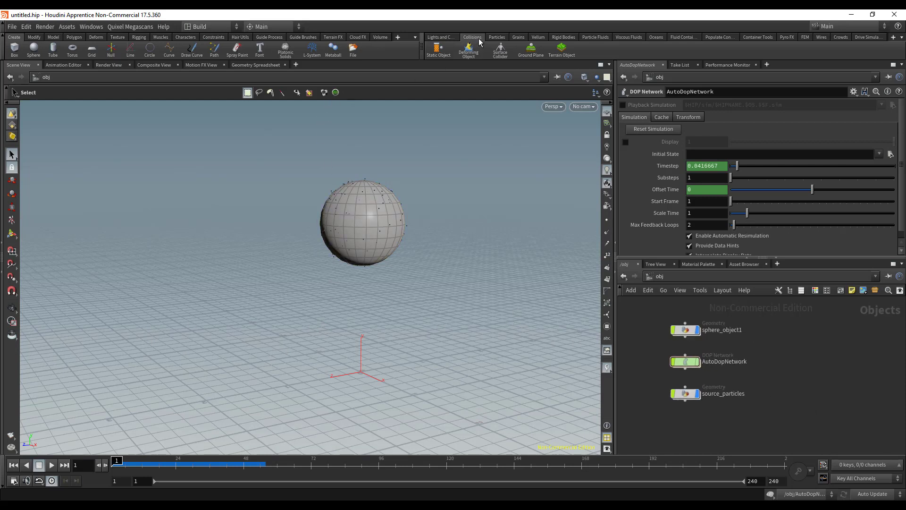
click(531, 48)
key(Escape)
drag(350, 272, 456, 320)
key(Return)
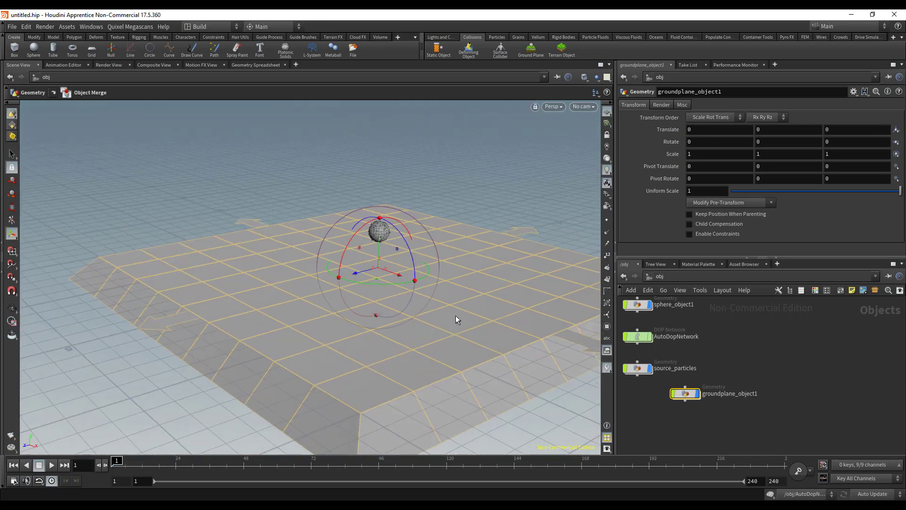
- View the plane from a closer angle, play the simulation to check the particle collisions, and rewind to frame 1
alt+right_drag(388, 358, 269, 330)
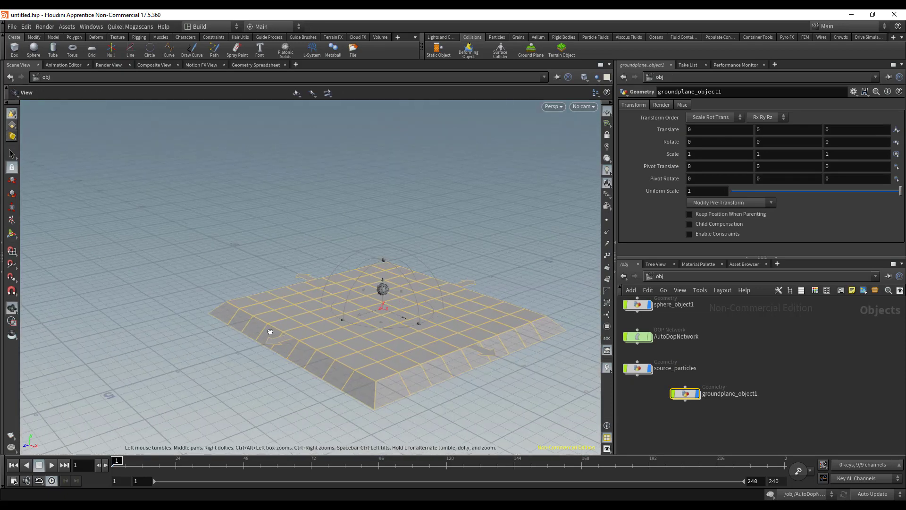
alt+drag(269, 330, 362, 340)
alt+right_drag(285, 328, 307, 338)
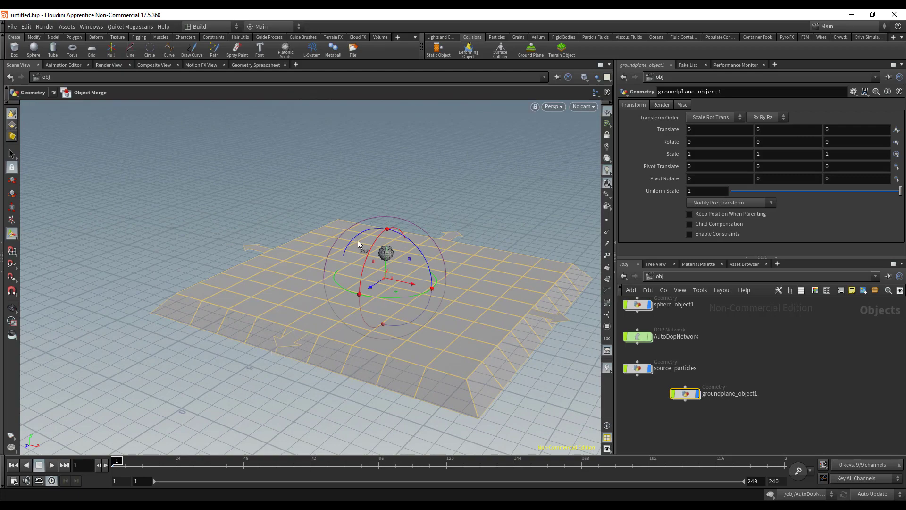
alt+right_drag(585, 337, 411, 352)
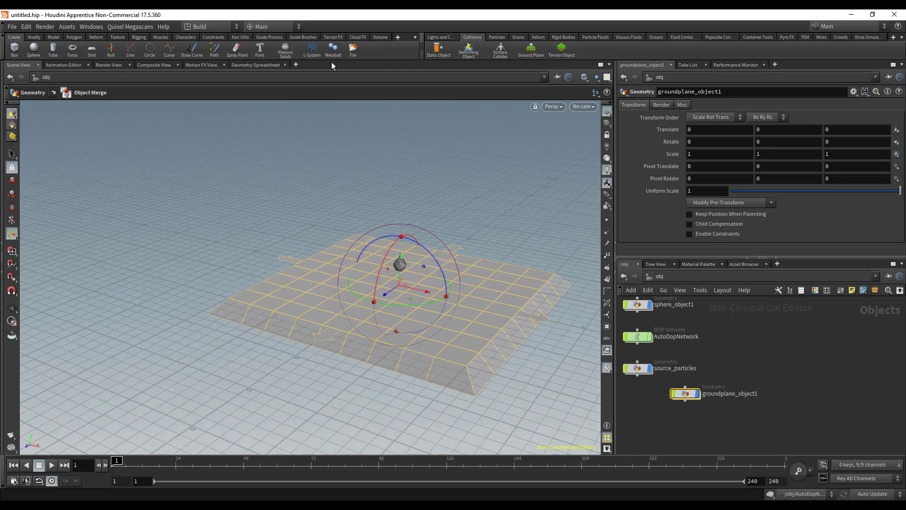
key(Escape)
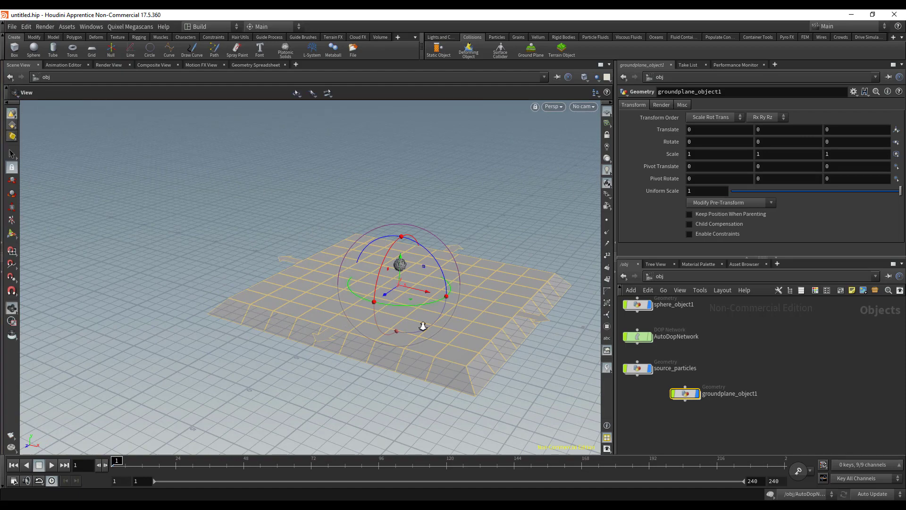
mouse_move(423, 325)
right_down()
mouse_move(441, 319)
mouse_move(265, 340)
mouse_move(428, 333)
right_up()
alt+drag(428, 334, 450, 305)
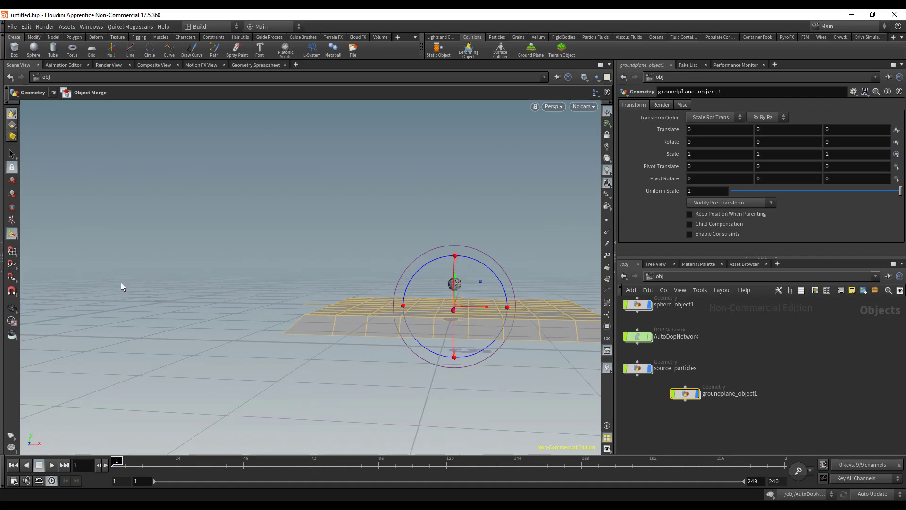
alt+drag(515, 323, 359, 293)
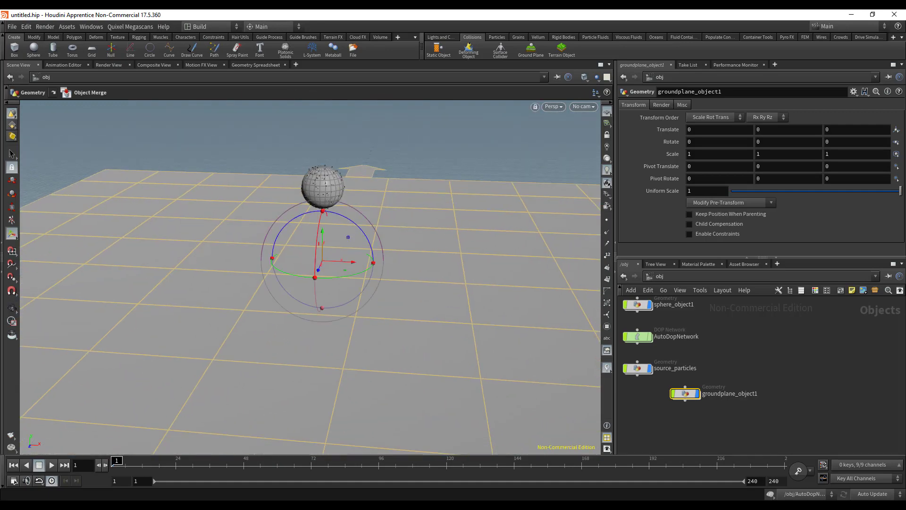
click(52, 465)
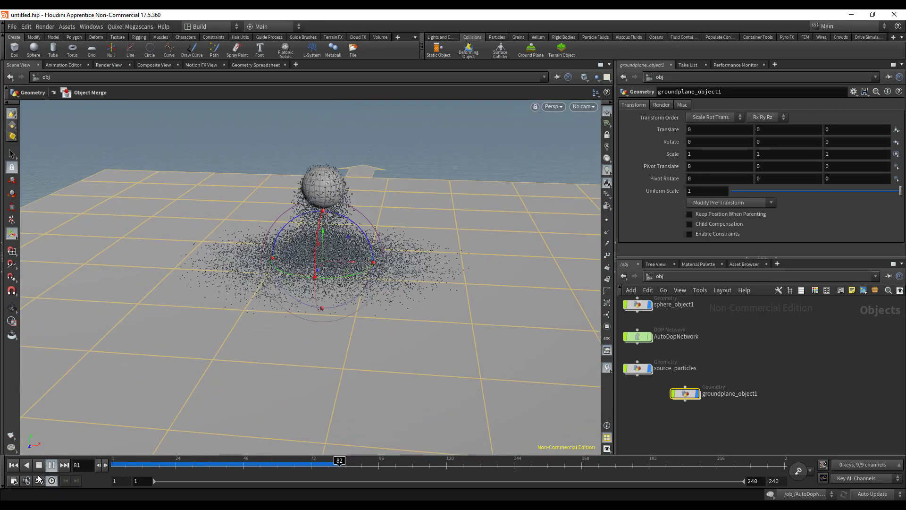
click(39, 465)
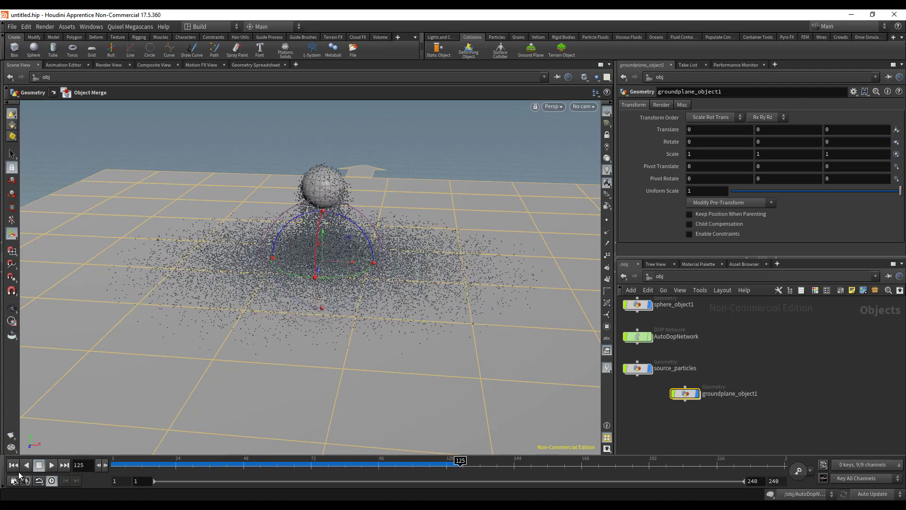
click(11, 466)
- Lay out the object nodes and check the contents of groundplane_object1, returning to the object level
click(779, 377)
key(l)
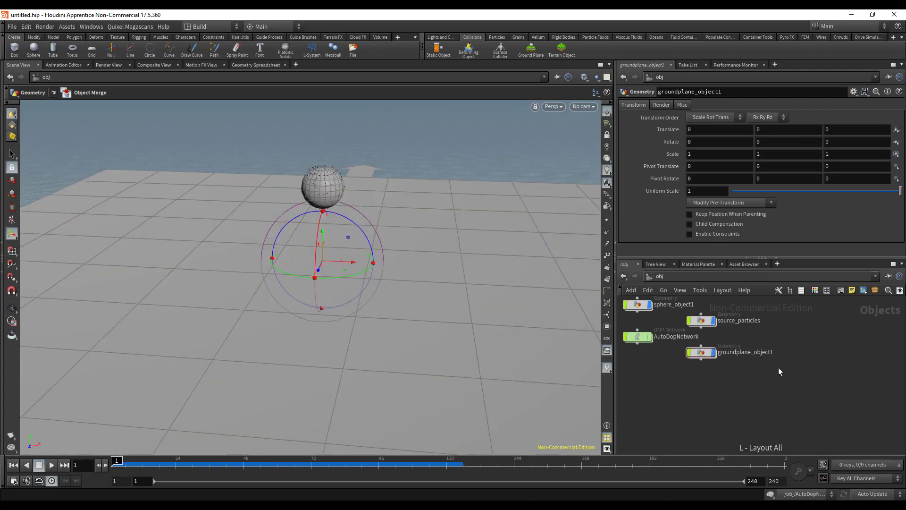
alt+middle_drag(771, 384, 864, 432)
alt+right_drag(865, 432, 835, 422)
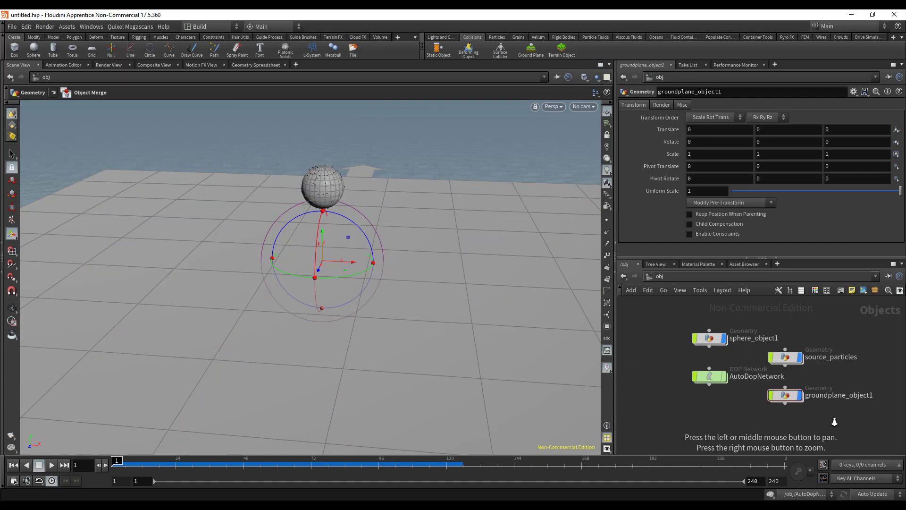
double_click(792, 401)
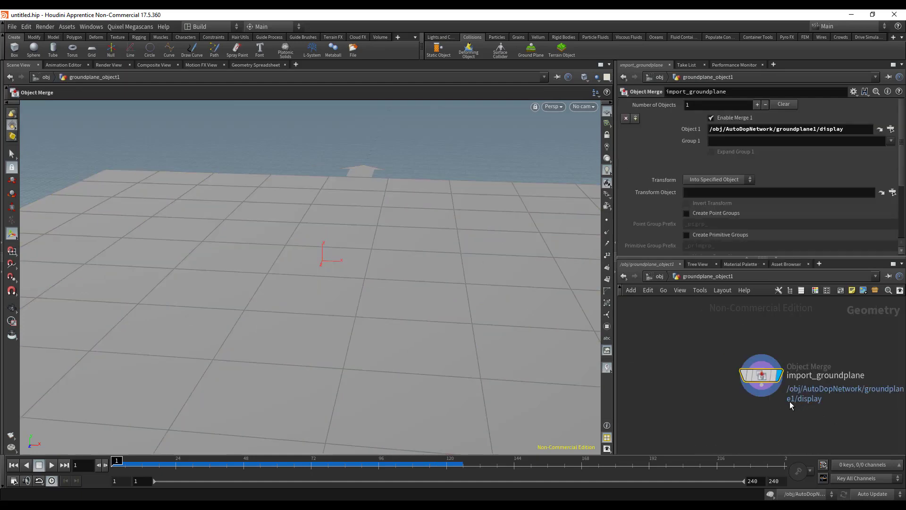
click(661, 276)
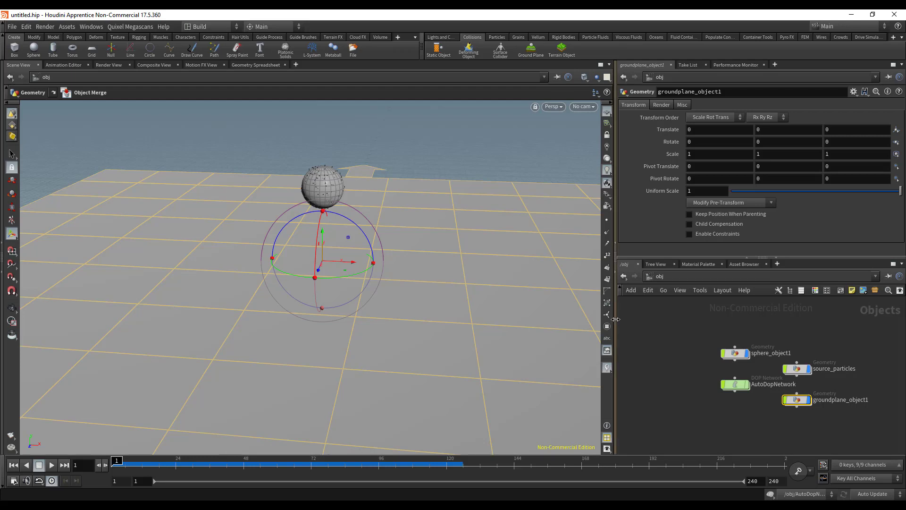
- Open AutoDopNetwork and lay out its dynamics nodes
double_click(737, 384)
key(l)
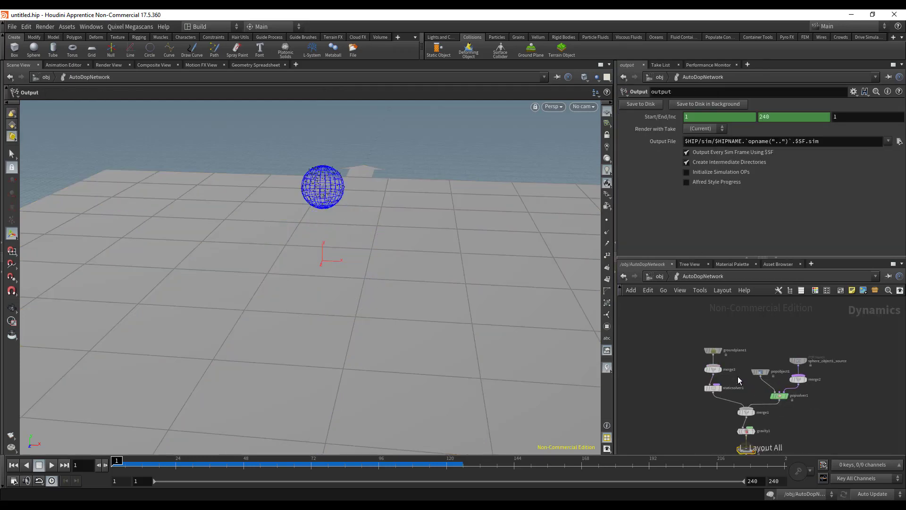
alt+right_drag(768, 340, 757, 357)
alt+drag(756, 357, 767, 326)
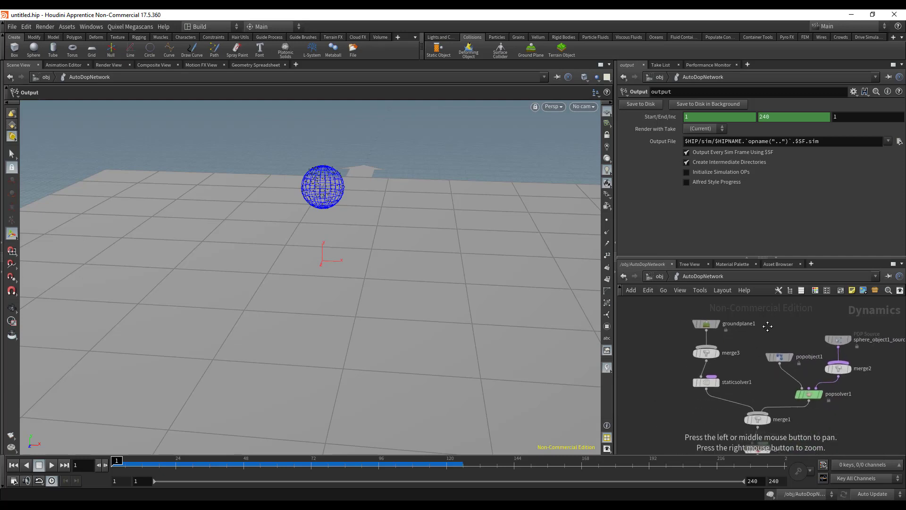
- Examine the staticsolver1 settings and the groundplane1 grid size and physical parameters
click(707, 324)
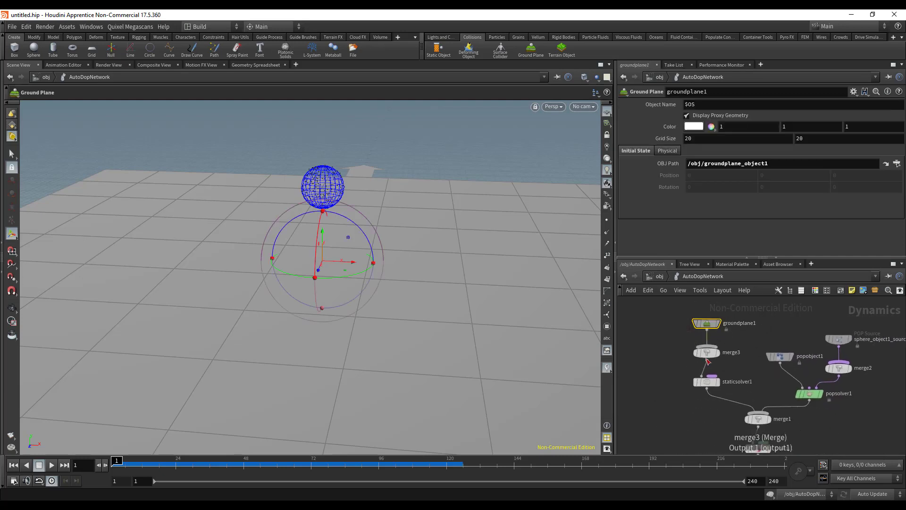
drag(664, 373, 743, 405)
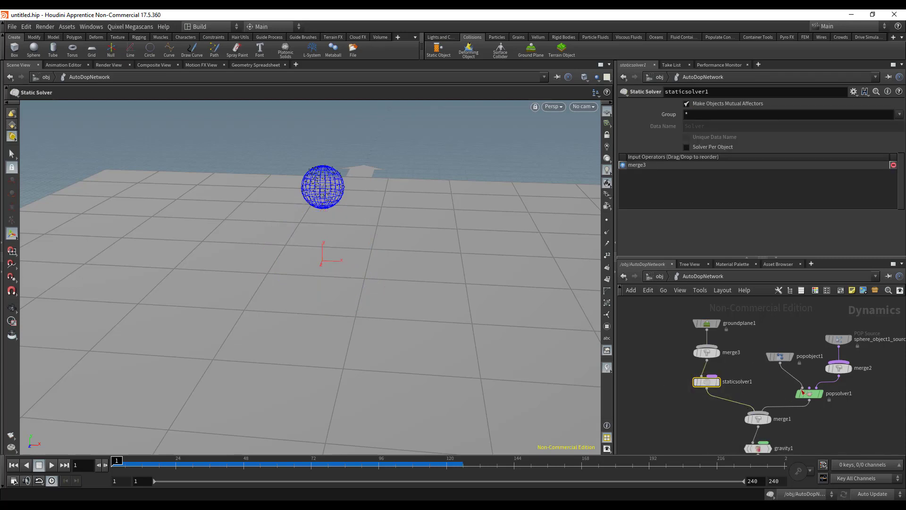
click(706, 323)
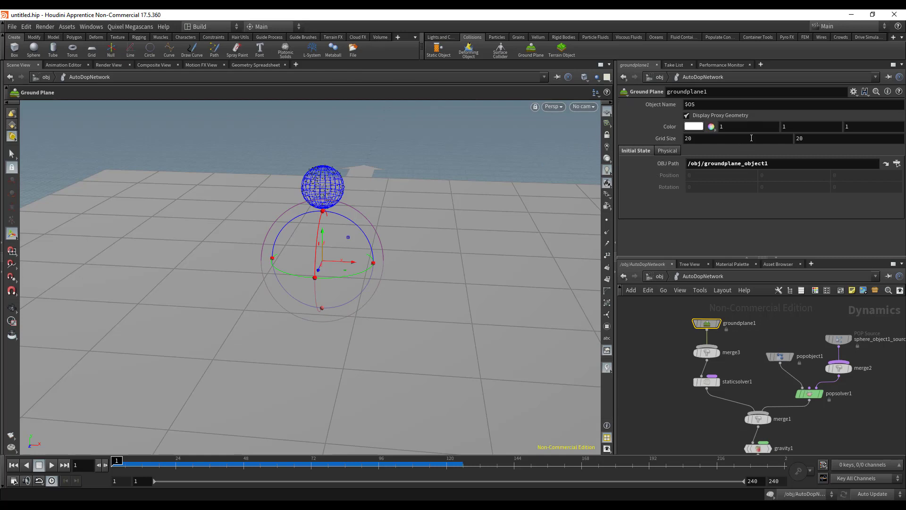
click(712, 138)
key(Tab)
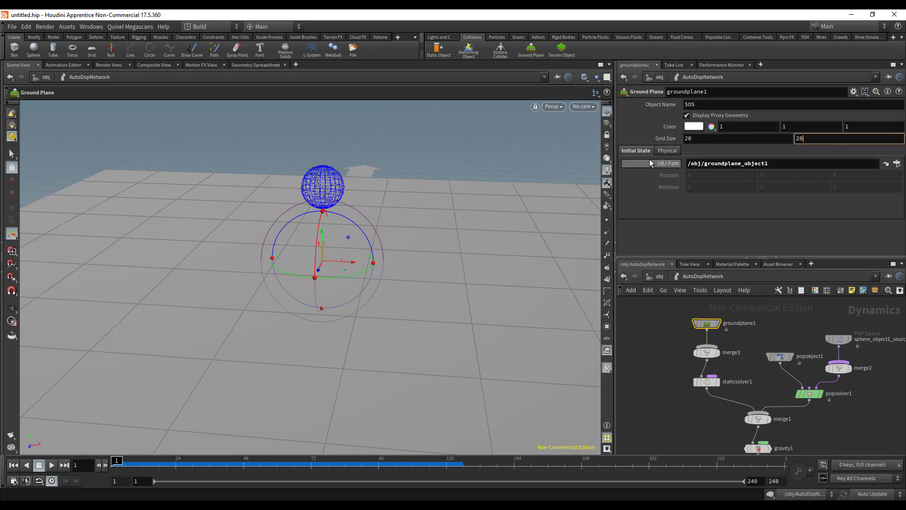
click(667, 151)
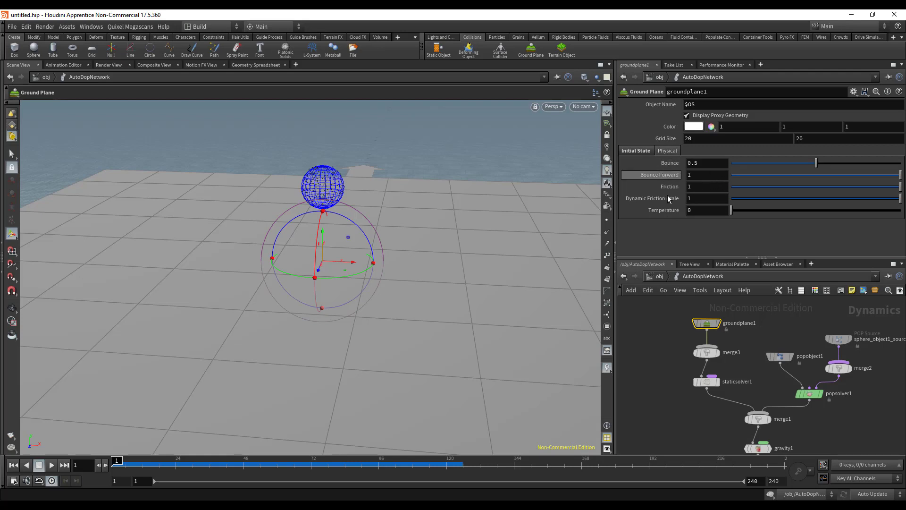
- Set the ground plane's Bounce to 1, play the simulation to see its effect, and rewind to frame 1
drag(707, 164, 431, 181)
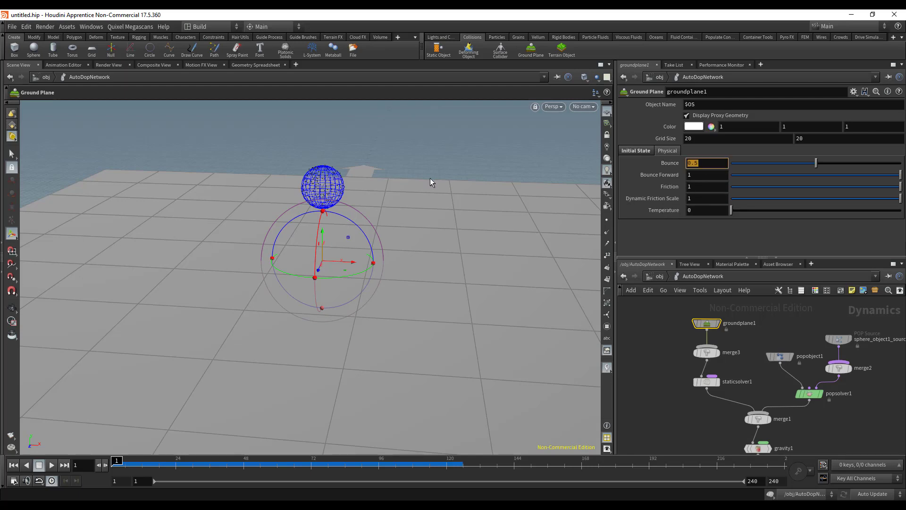
text(1)
key(Return)
click(51, 465)
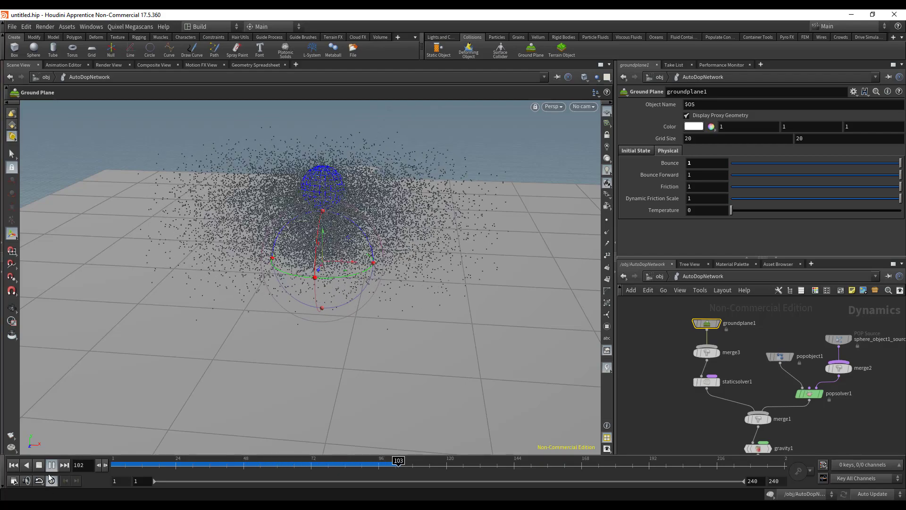
click(30, 466)
click(31, 466)
click(15, 466)
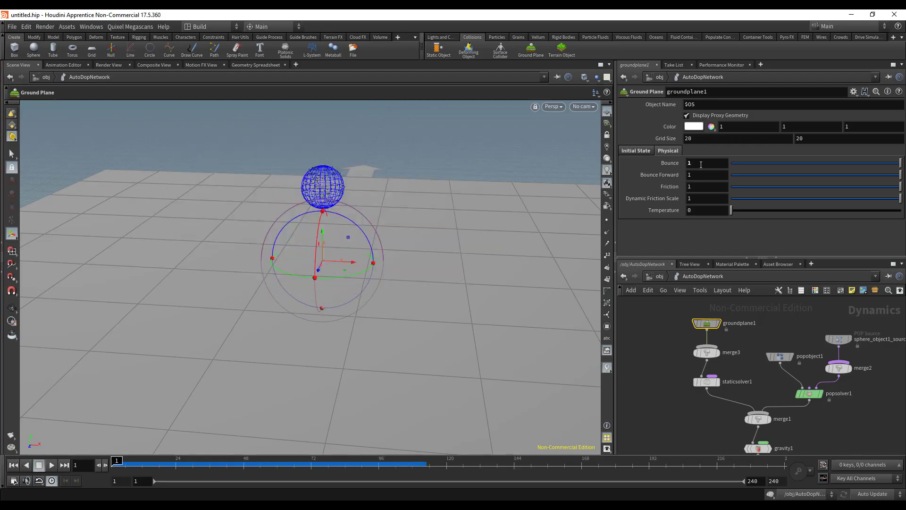
- Set the ground plane's Bounce to 0, test it by playing the simulation, and rewind to the first frame
double_click(701, 164)
text(0)
key(Return)
click(52, 465)
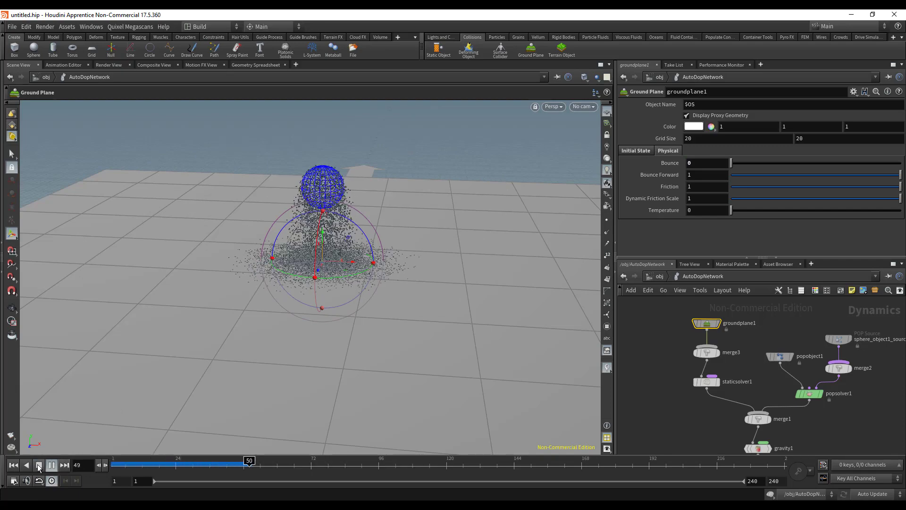
click(39, 465)
click(13, 465)
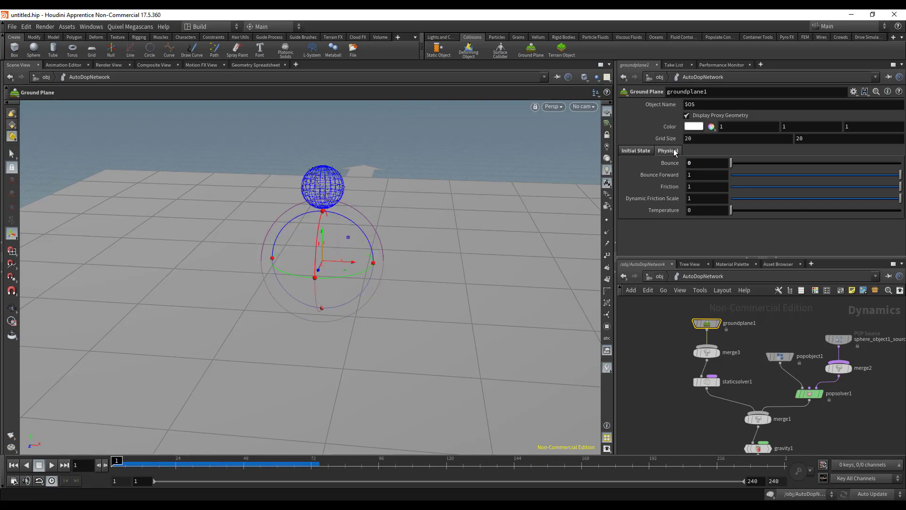
- Set the ground plane's Bounce to 0.25
text(0.25)
key(Return)
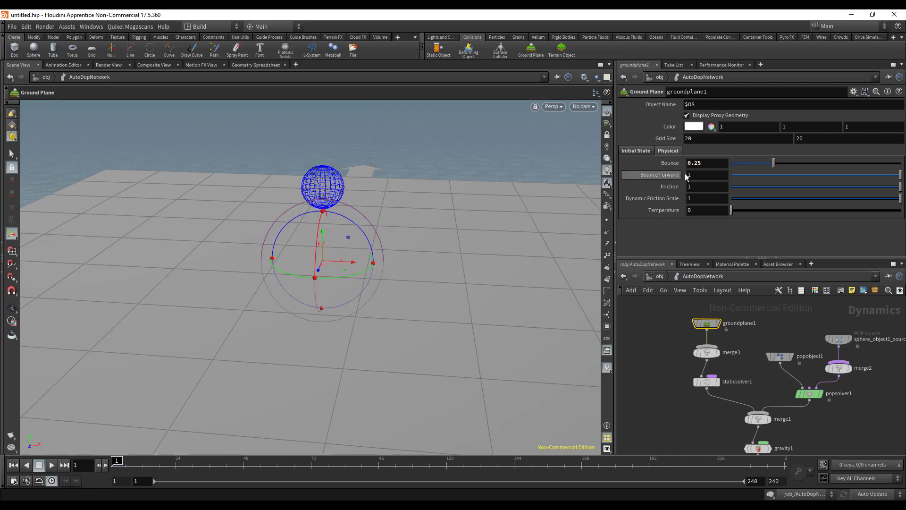
- Set the ground plane's Friction to 0, play the simulation to judge the sliding, and rewind to frame 1
click(698, 189)
key(BackSpace)
text(0)
key(Return)
click(46, 465)
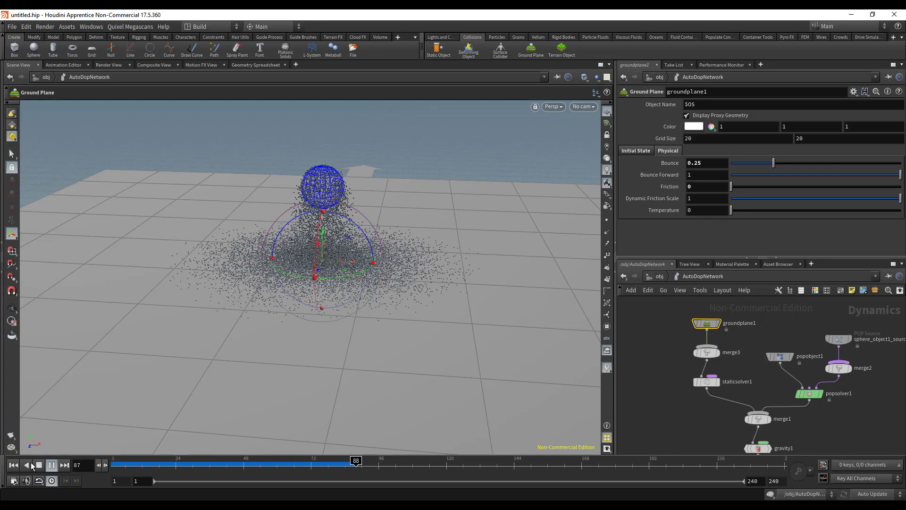
click(37, 465)
click(13, 465)
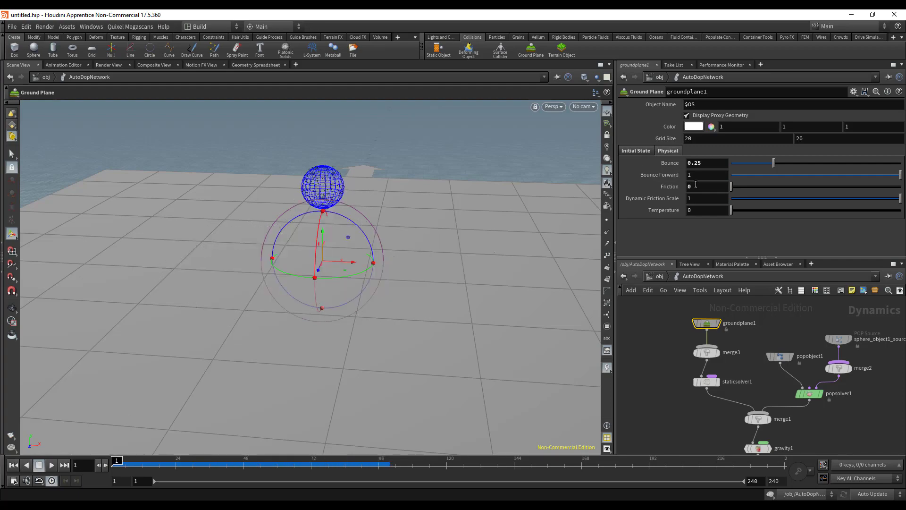
- Set the ground plane's Friction to 1
drag(698, 187, 454, 227)
text(1)
key(Return)
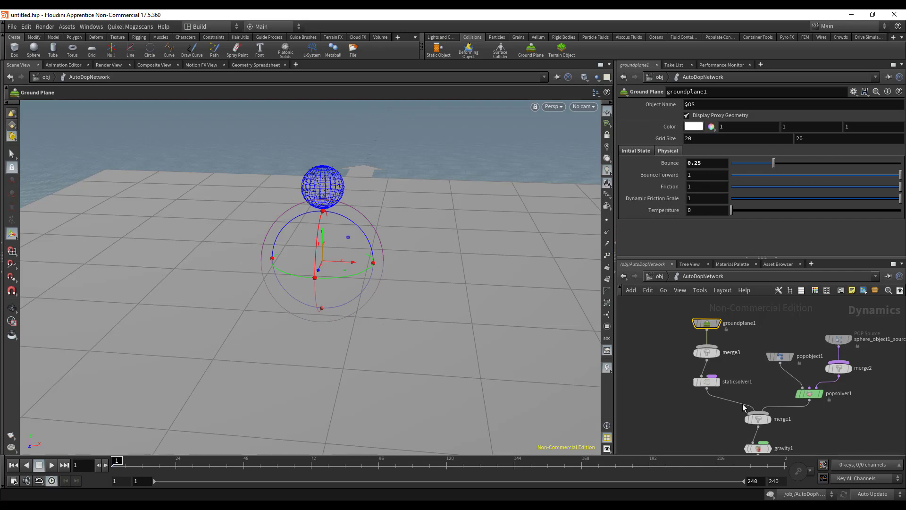
- Return to the object level and create a box at the origin
scroll(750, 336, down, 3)
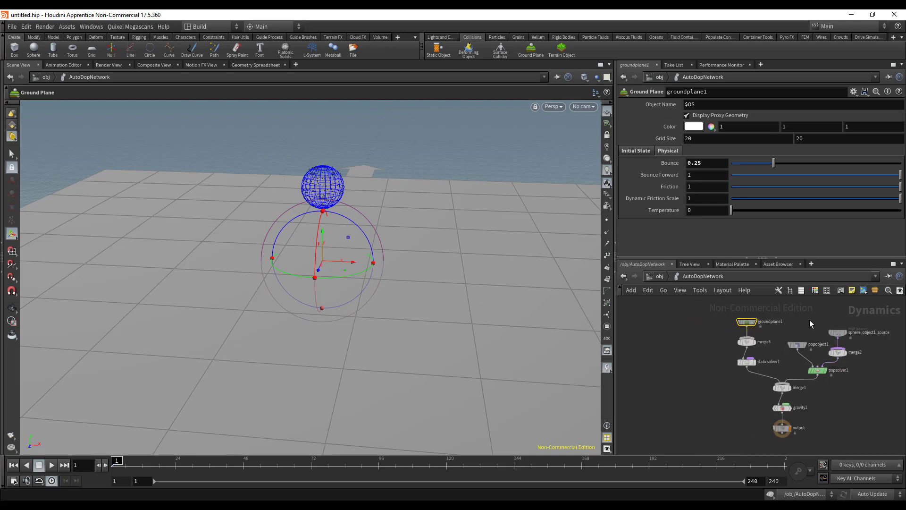
scroll(752, 336, up, 3)
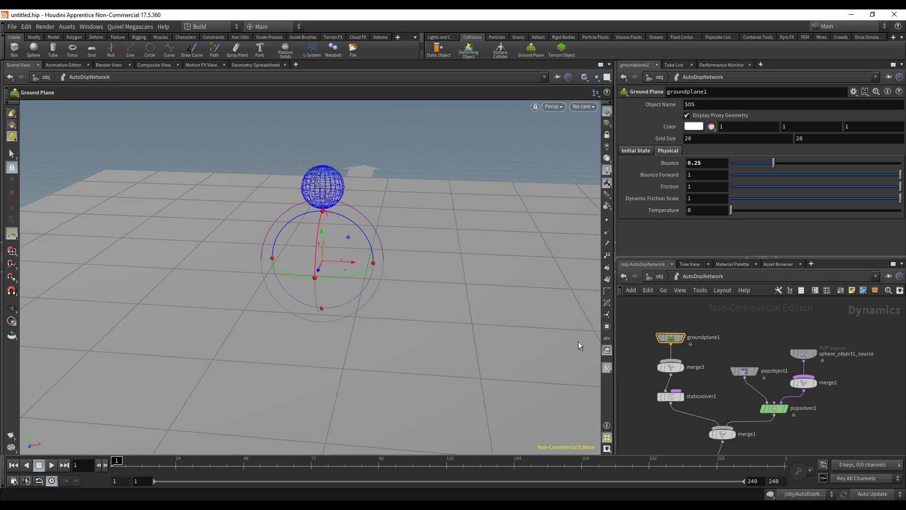
click(661, 277)
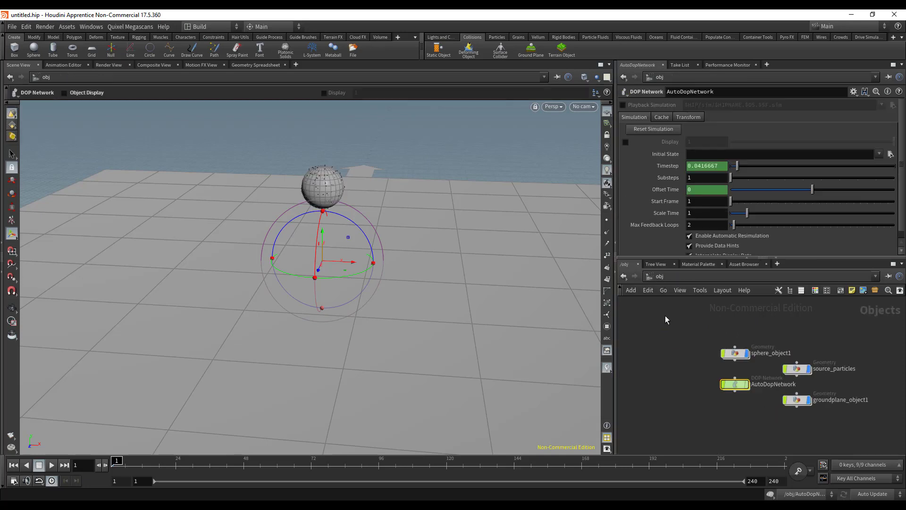
click(14, 47)
key(Return)
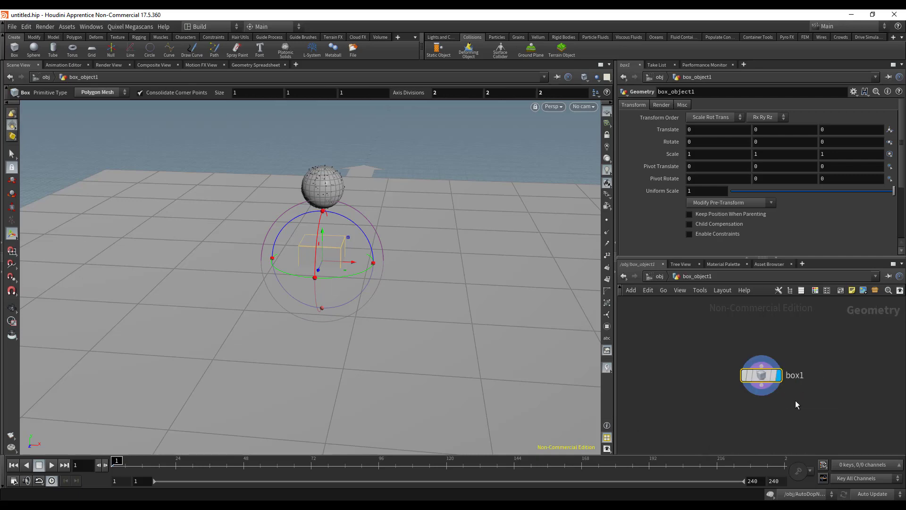
- Set the viewport to ghost other objects so the sphere and ground plane show around the box
click(596, 77)
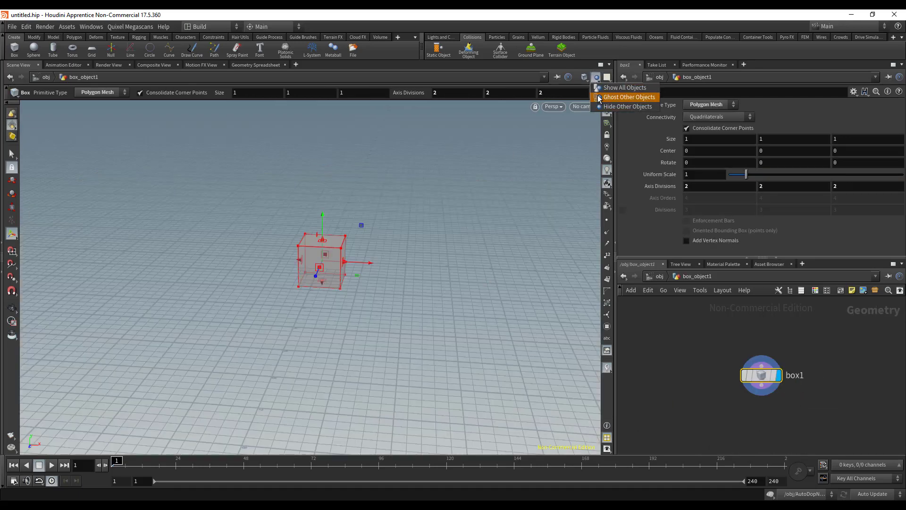
click(630, 97)
key(Escape)
drag(478, 218, 419, 252)
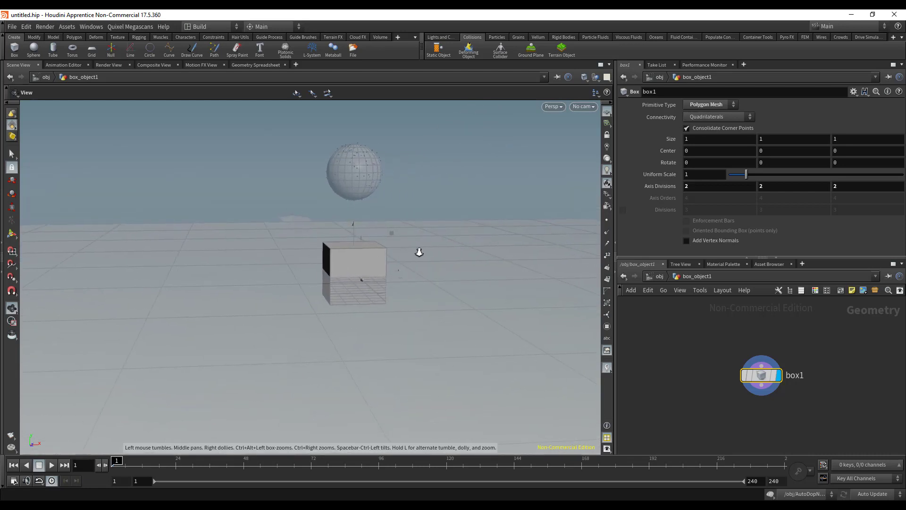
key(Return)
- Set the box's Size to 2.6, 0.7, 2 and its Center Y to 0.3
middle_drag(694, 137, 895, 138)
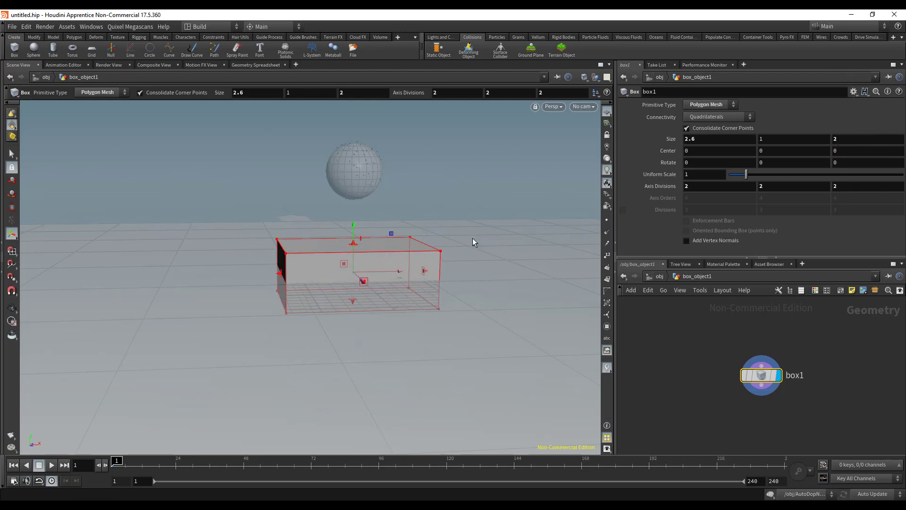
alt+drag(466, 265, 490, 251)
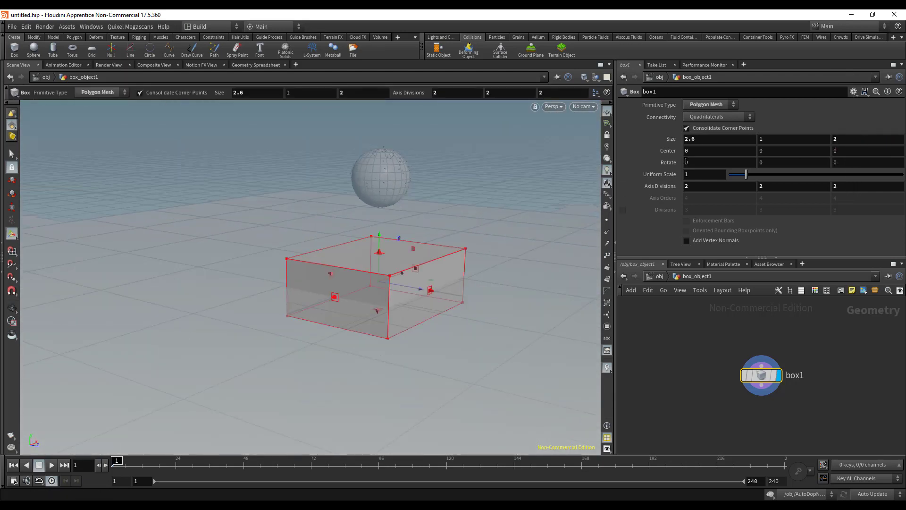
mouse_move(774, 151)
middle_down()
mouse_move(803, 150)
mouse_move(757, 140)
mouse_move(783, 151)
mouse_move(767, 152)
middle_up()
alt+drag(350, 282, 322, 259)
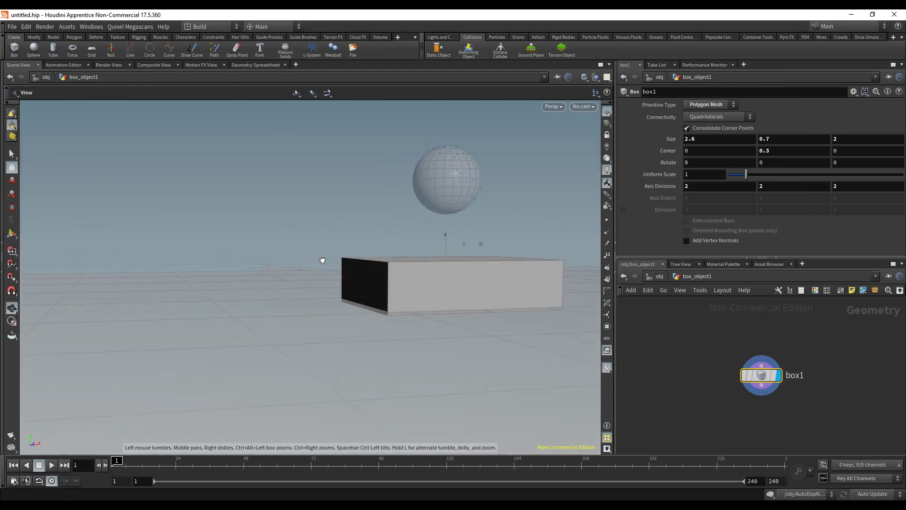
- Fine-tune the box's Center Y so its base rests on the ground plane
middle_drag(779, 155, 787, 154)
click(788, 158)
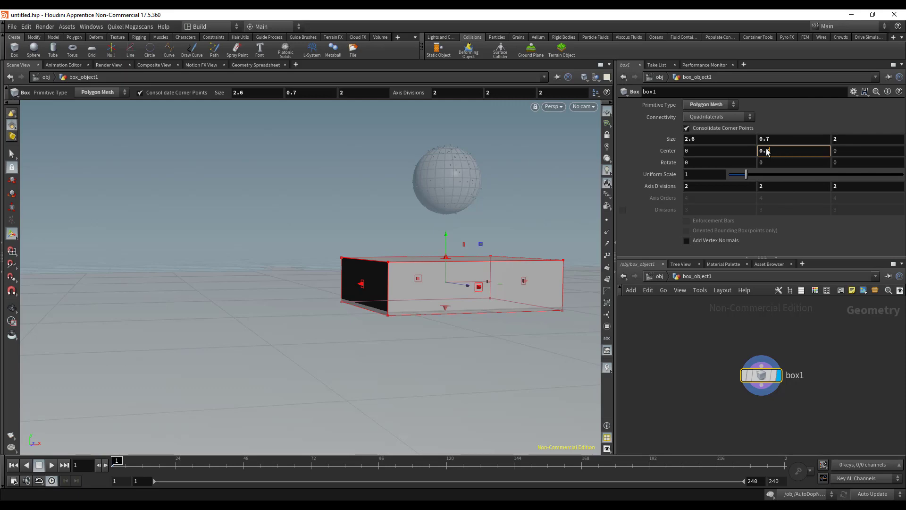
key(Return)
alt+drag(476, 236, 567, 302)
- Return to the object level and turn the box into a Static Object collider
click(652, 276)
alt+drag(277, 285, 378, 338)
click(701, 415)
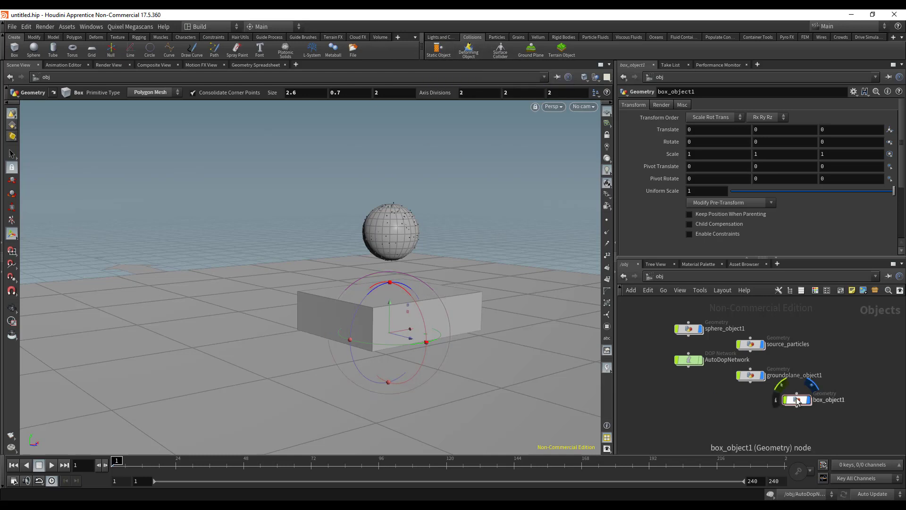
click(467, 304)
click(438, 51)
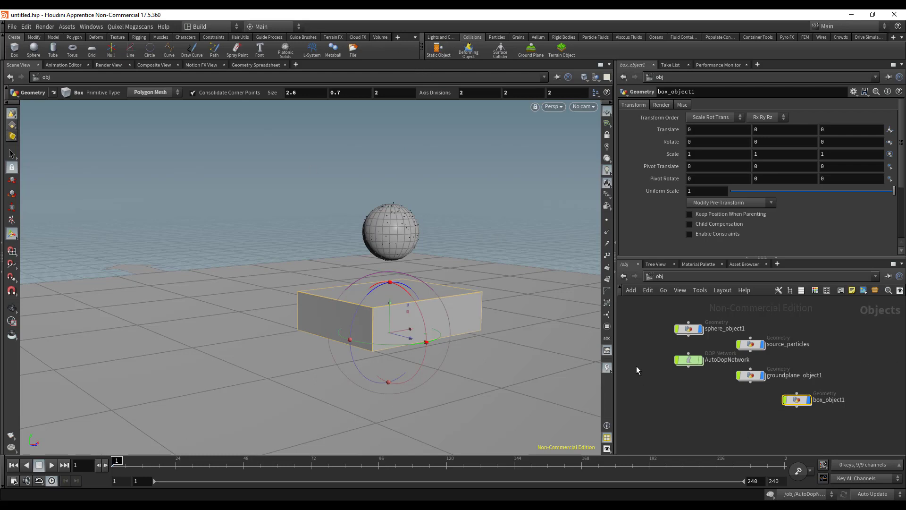
- Open the AutoDopNetwork and select the box_object1 Static Object node feeding merge3
double_click(696, 360)
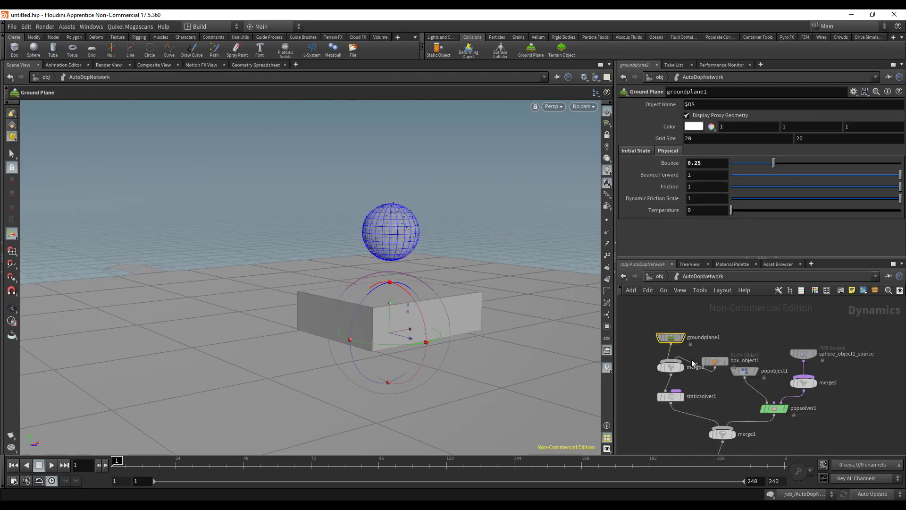
scroll(713, 385, up, 5)
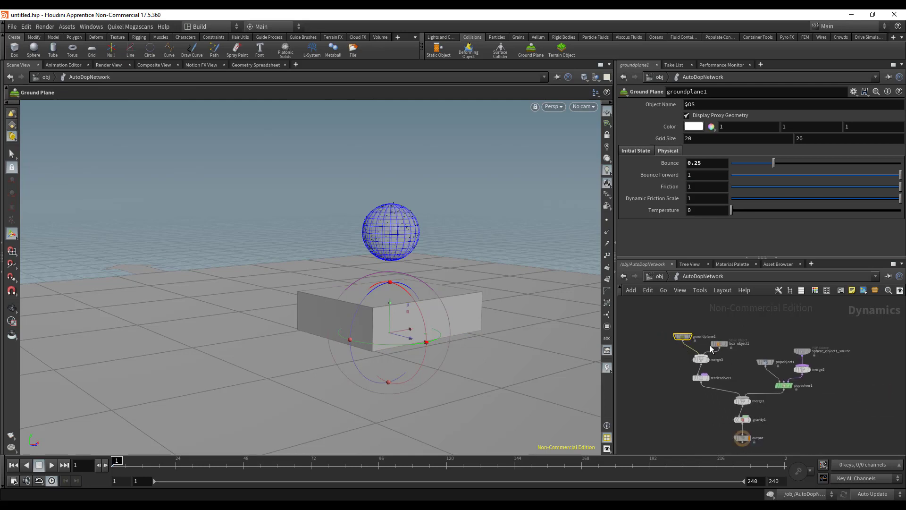
click(720, 360)
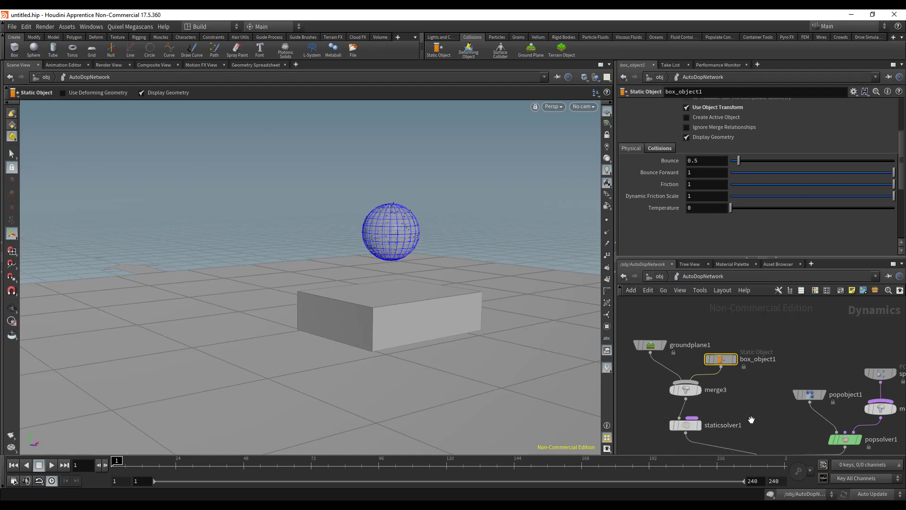
scroll(749, 419, down, 1)
middle_drag(739, 417, 745, 372)
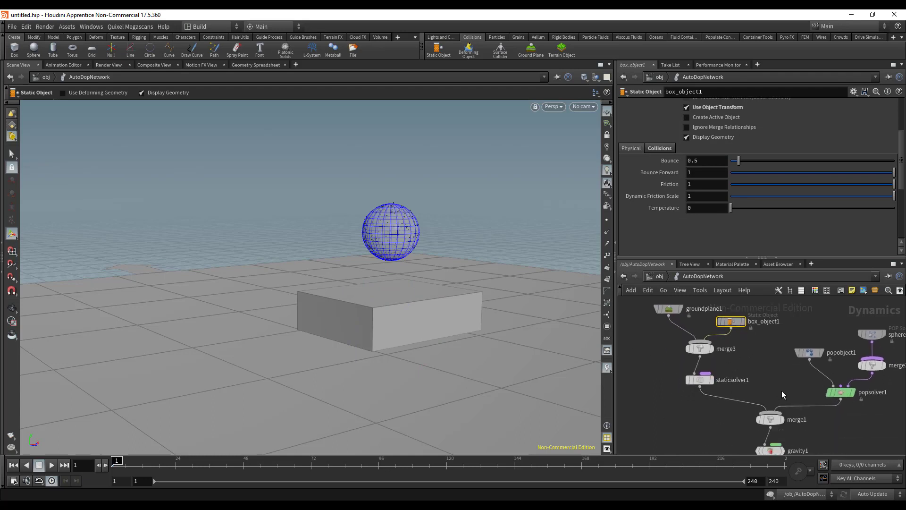
- Examine the box_object1 node's object path, deforming geometry option, and Physical and Collisions settings
scroll(693, 166, up, 5)
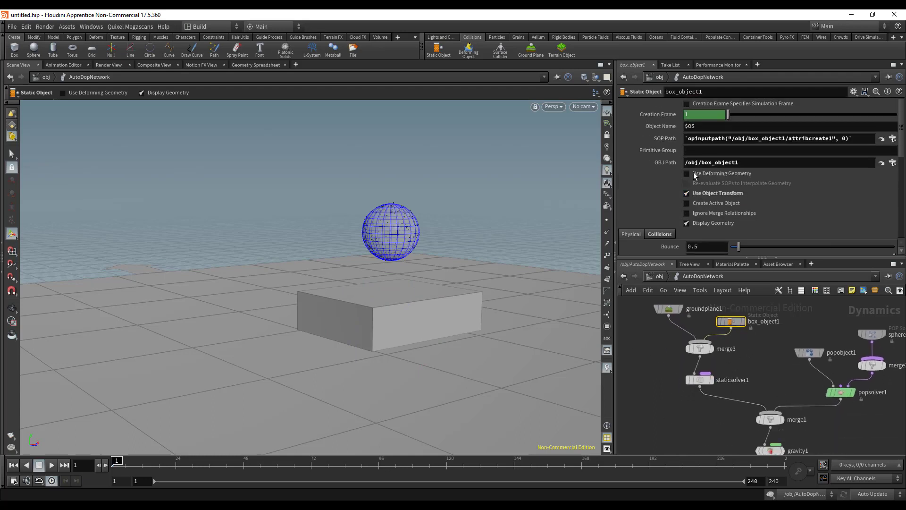
scroll(692, 174, down, 3)
click(659, 185)
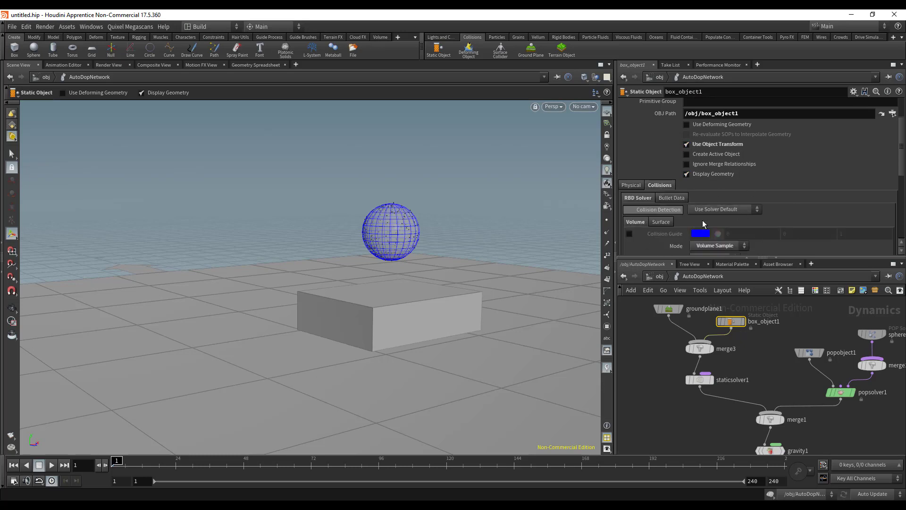
scroll(722, 220, up, 3)
scroll(705, 232, down, 2)
click(631, 198)
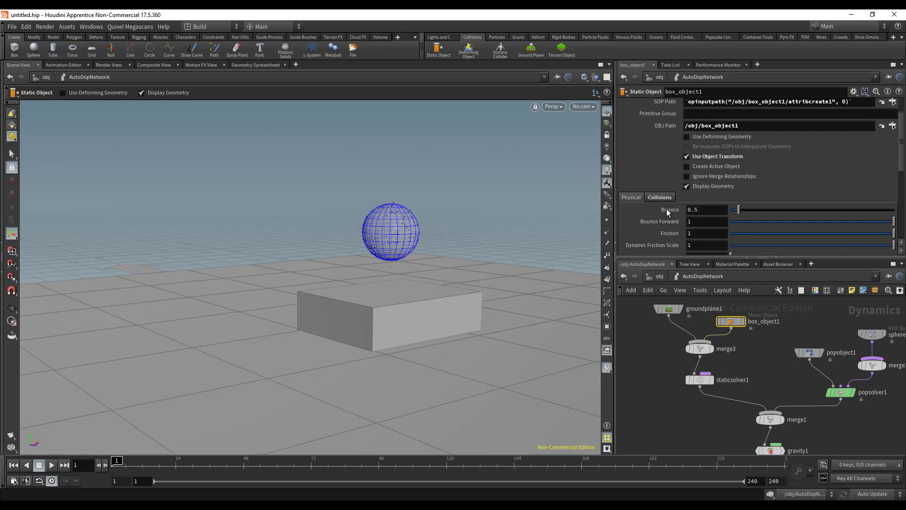
scroll(666, 208, down, 2)
scroll(723, 185, up, 4)
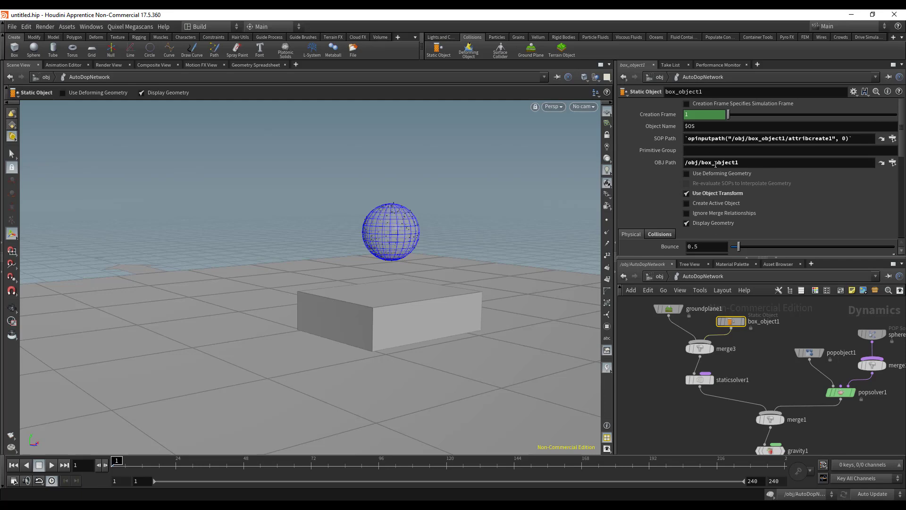
- Play the simulation, check from a lower angle how particles collide with the box, and rewind to frame 1
click(51, 466)
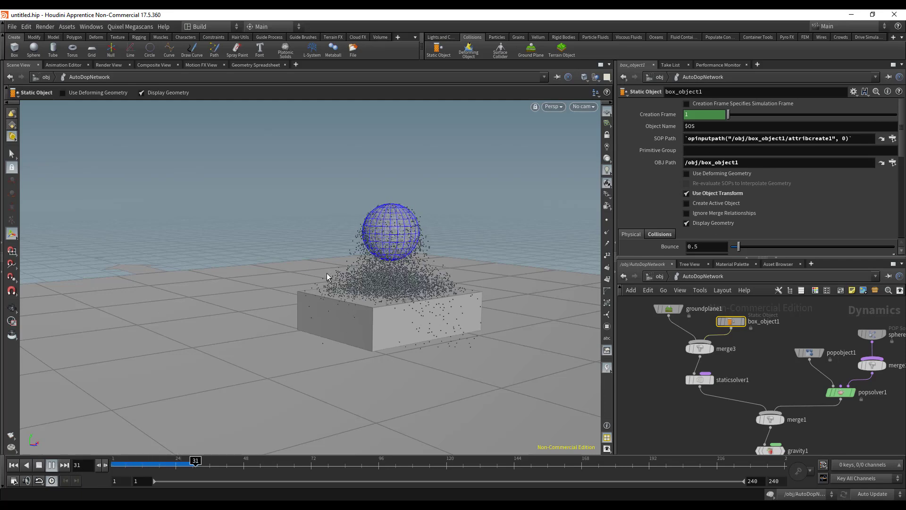
key(Escape)
drag(383, 287, 393, 324)
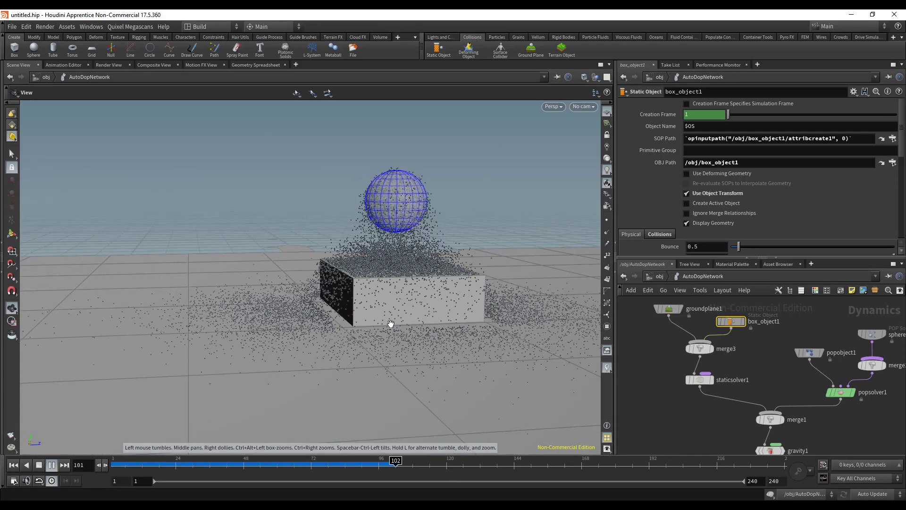
key(Return)
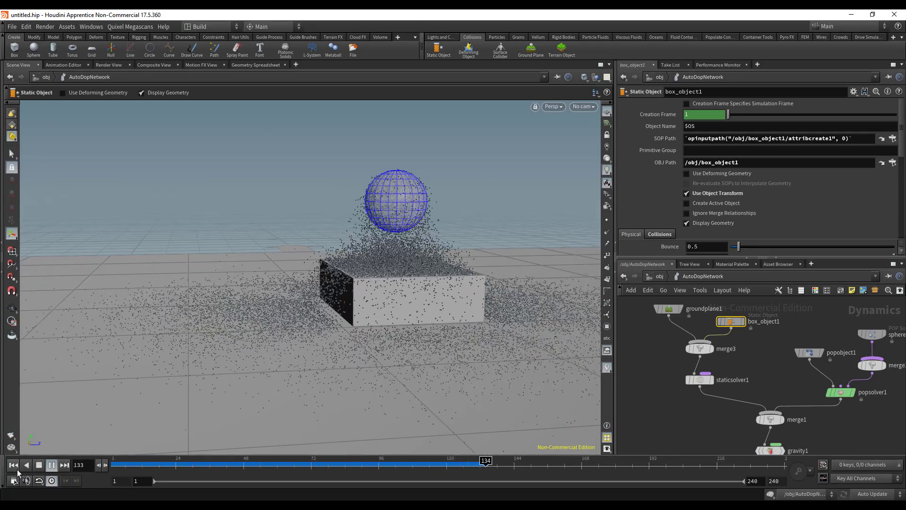
click(40, 464)
- Set the box_object1 collider's Bounce to 0.25
scroll(668, 244, down, 1)
scroll(668, 243, down, 3)
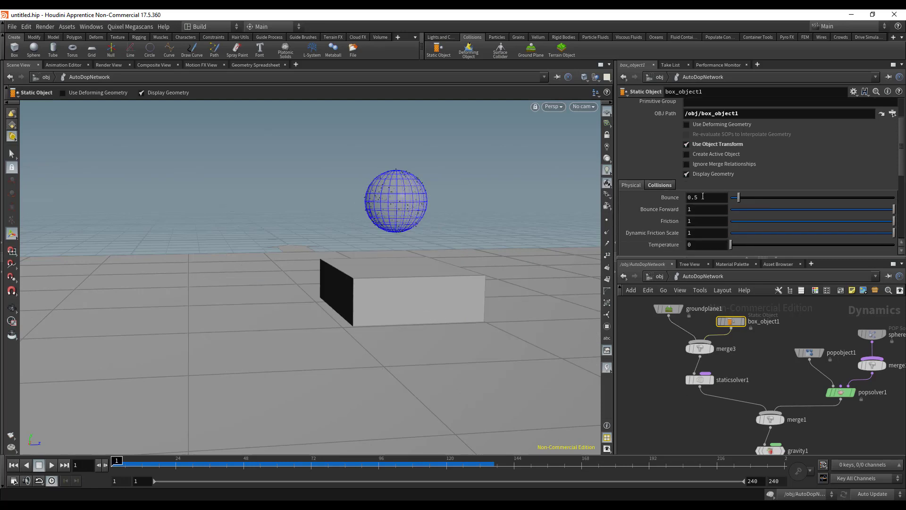
click(693, 198)
text(2)
key(Return)
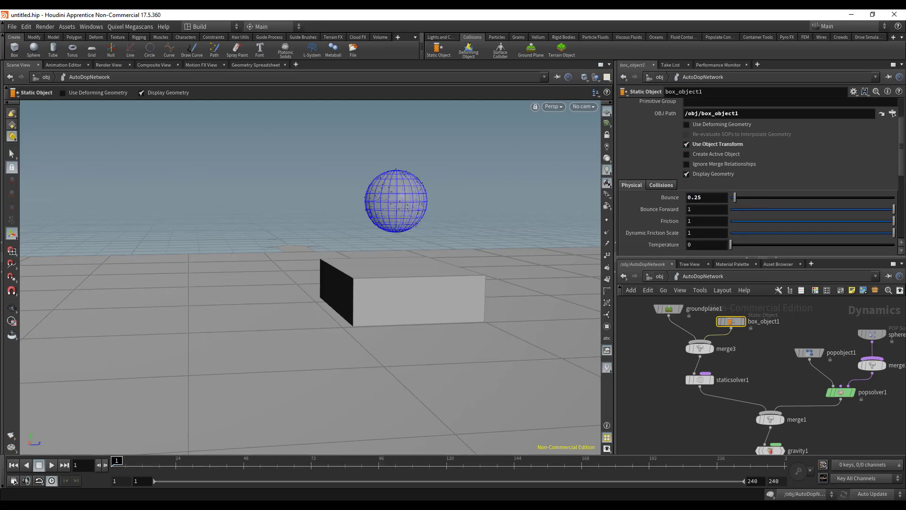
- Play the simulation to judge the particles' bounce off the box, and rewind to frame 1
click(52, 465)
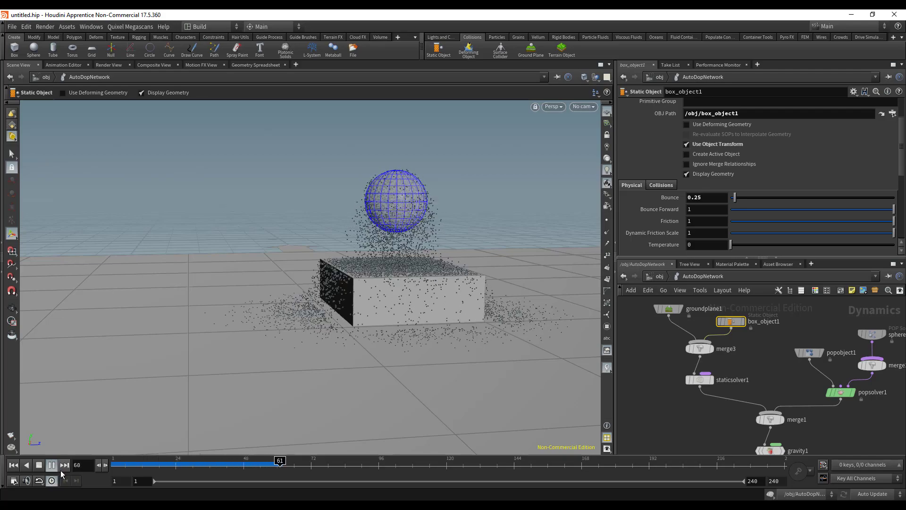
click(38, 469)
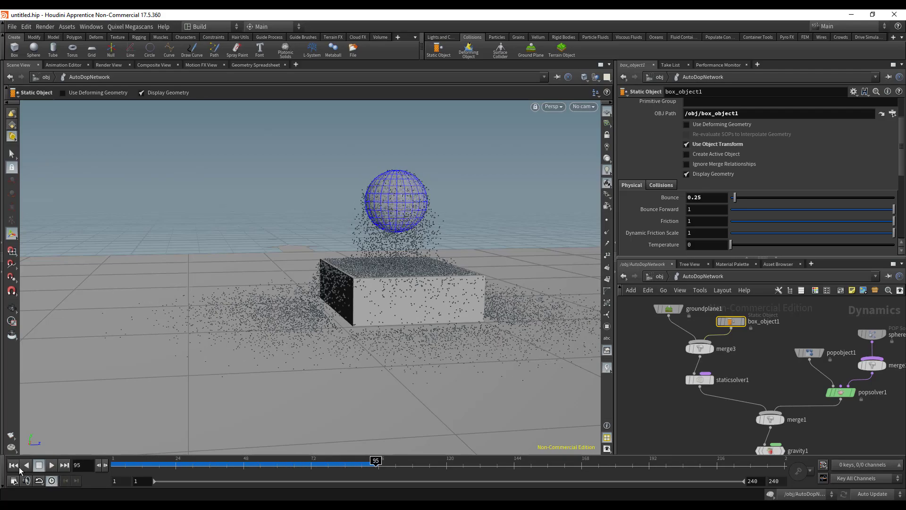
click(18, 466)
- Move the sphere_object1_source node upward to make room above merge2
middle_drag(755, 368, 685, 379)
drag(779, 324, 780, 299)
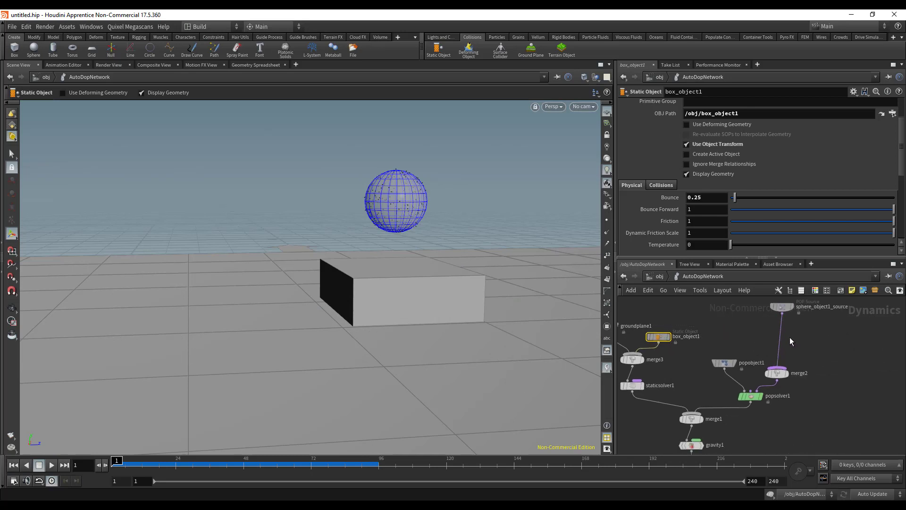
middle_drag(793, 341, 854, 344)
scroll(758, 377, up, 2)
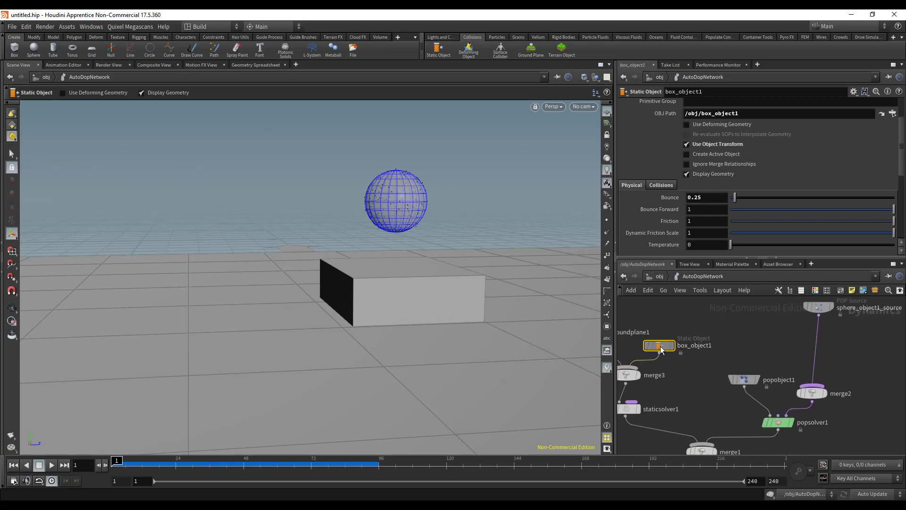
- Bypass the box_object1 Static Object node, test the simulation without it, and rewind to frame 1
click(647, 346)
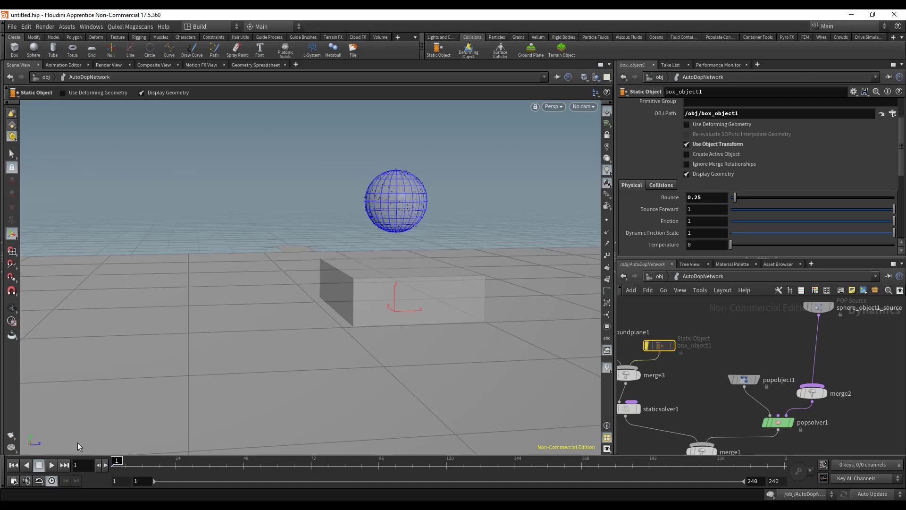
click(50, 466)
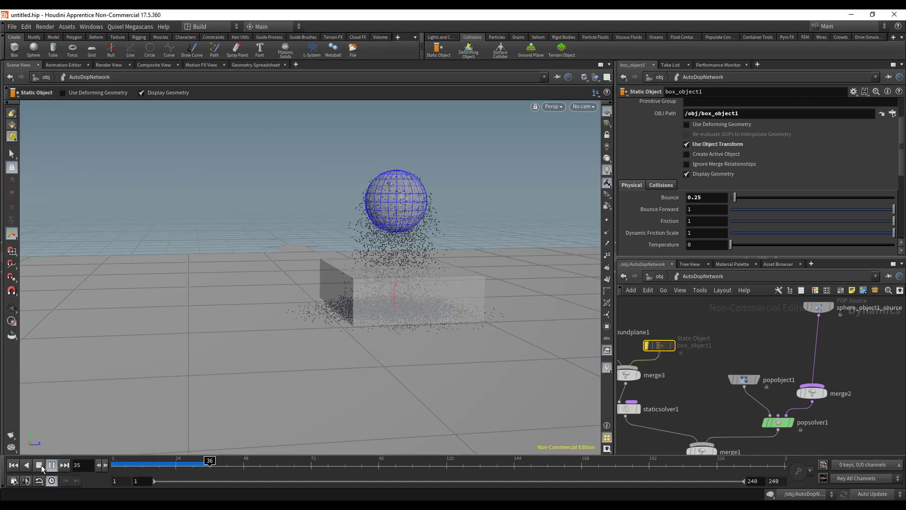
click(39, 466)
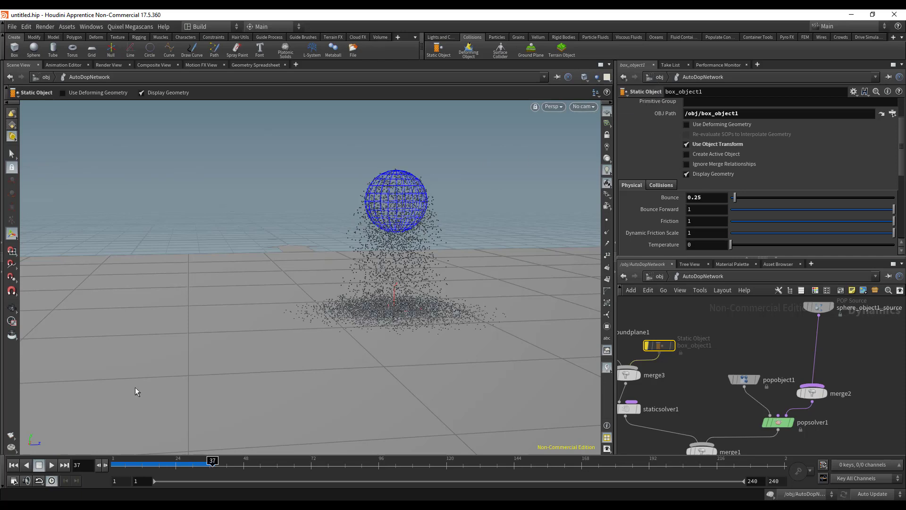
click(13, 465)
- Add a POP Collision Detect node beside the connection between sphere_object1_source and merge2
middle_drag(863, 342, 789, 349)
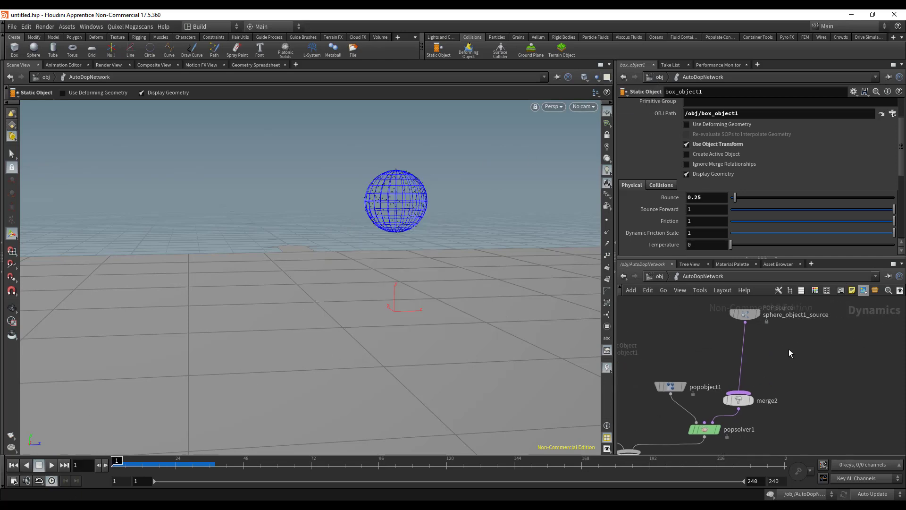
key(Tab)
text(pop)
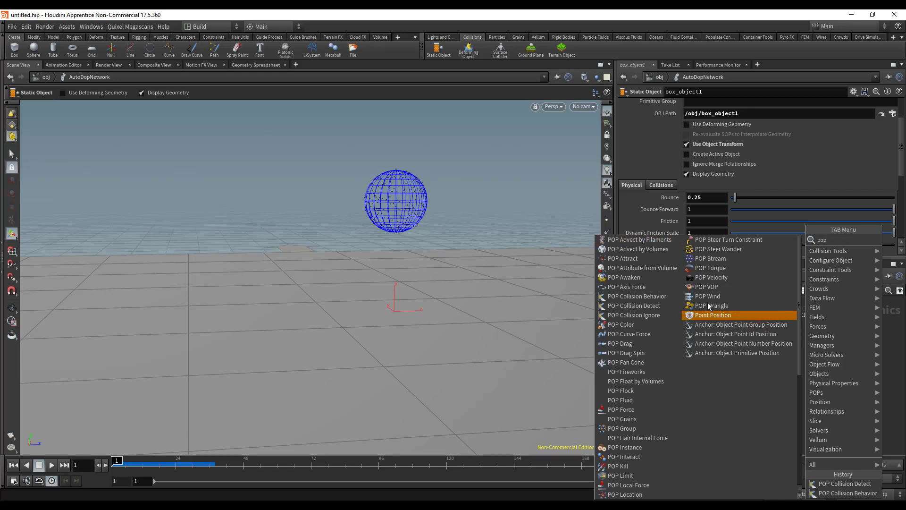
click(640, 310)
click(764, 350)
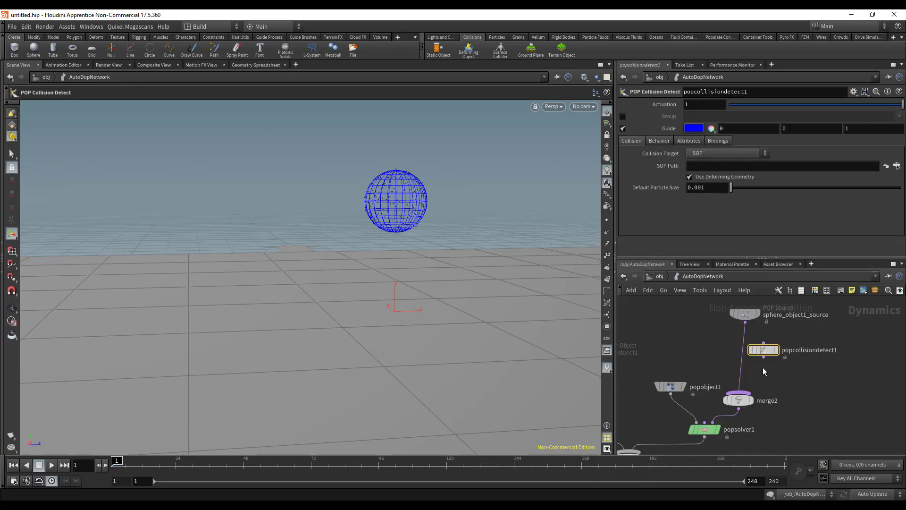
- Insert popcollisiondetect1 between sphere_object1_source and merge2, and set its SOP Path to /obj/box_object1
drag(763, 353, 739, 367)
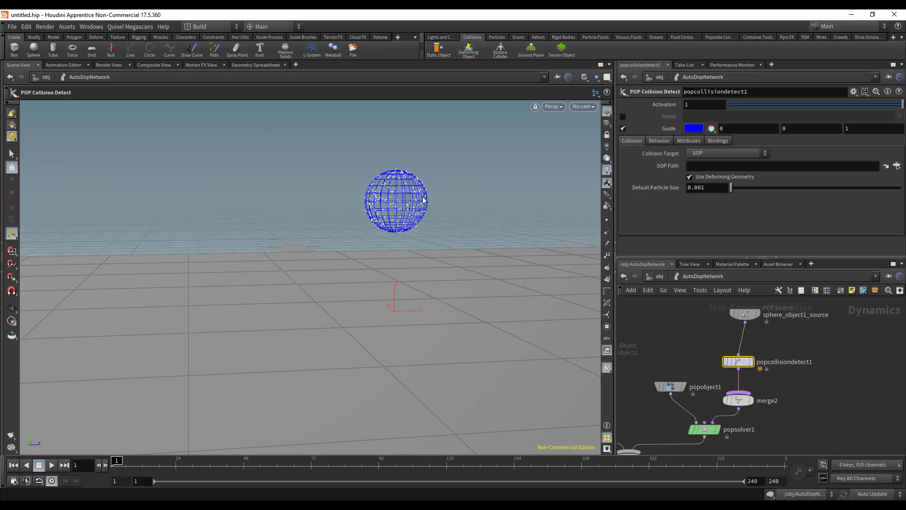
click(897, 165)
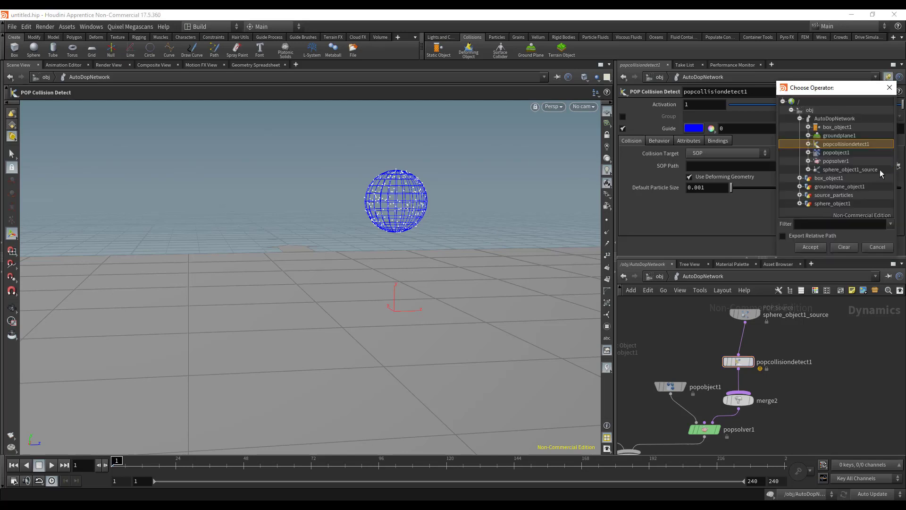
click(838, 178)
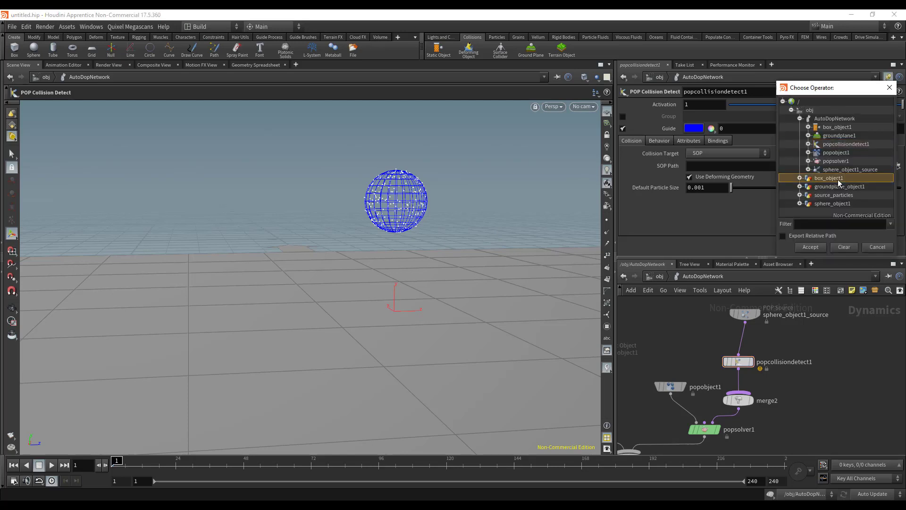
click(818, 248)
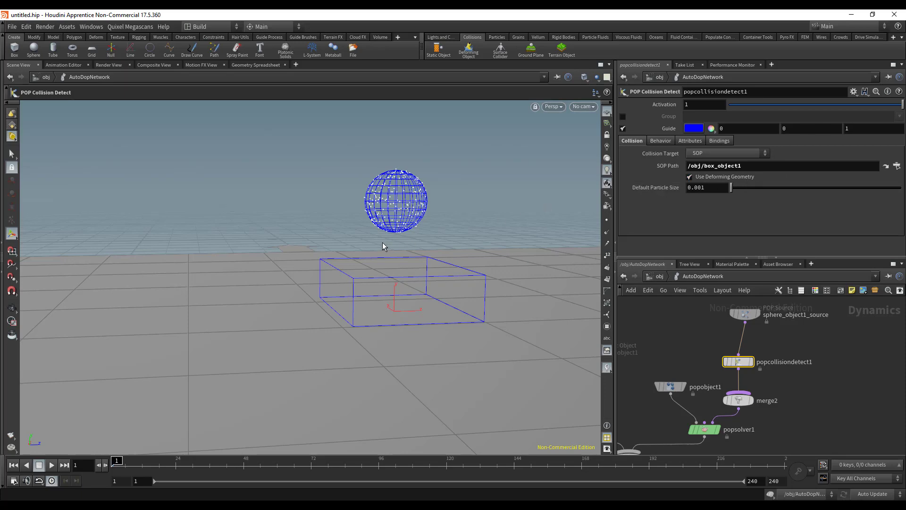
- Play the simulation to examine how particles hitting the box are detected, and rewind to frame 1
alt+right_drag(383, 242, 468, 241)
alt+drag(467, 241, 370, 220)
alt+right_drag(371, 220, 429, 214)
alt+drag(428, 214, 424, 200)
click(49, 466)
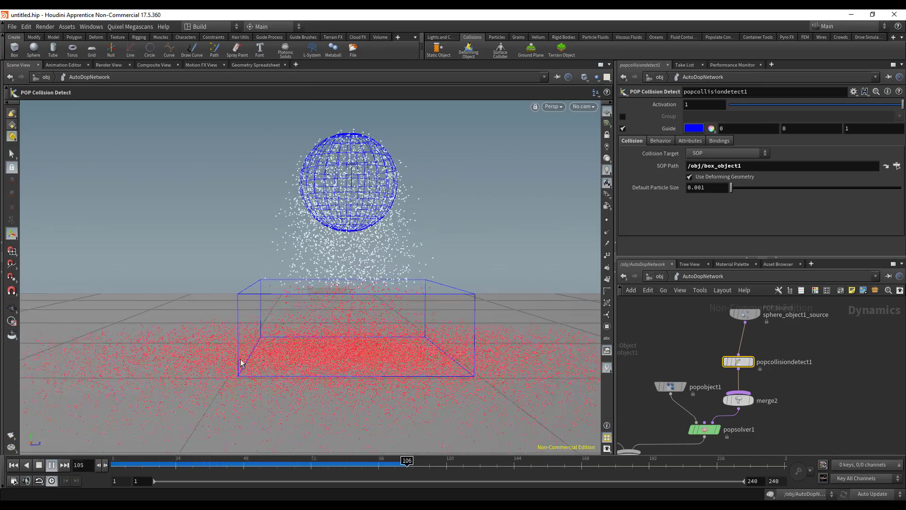
click(35, 466)
click(13, 465)
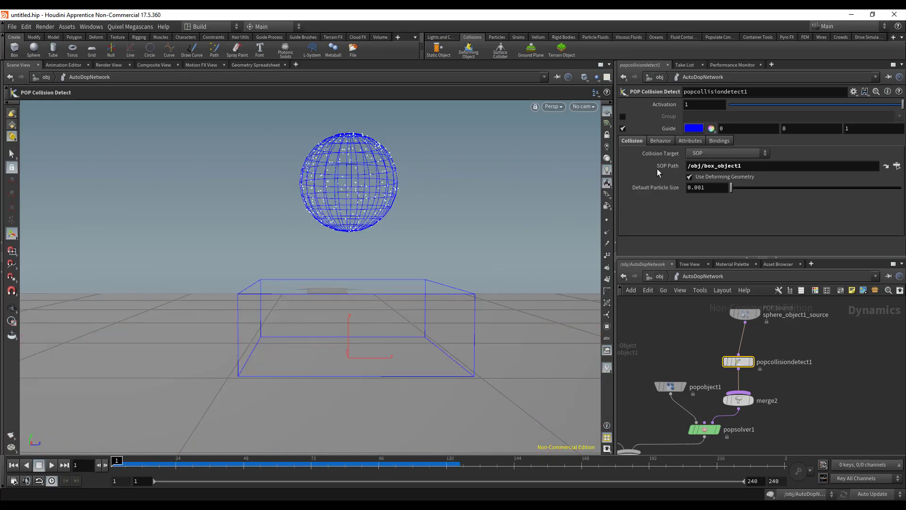
- Review the POP Collision Detect behavior and hit attribute options, and enable a hit group named hitGrp
click(660, 141)
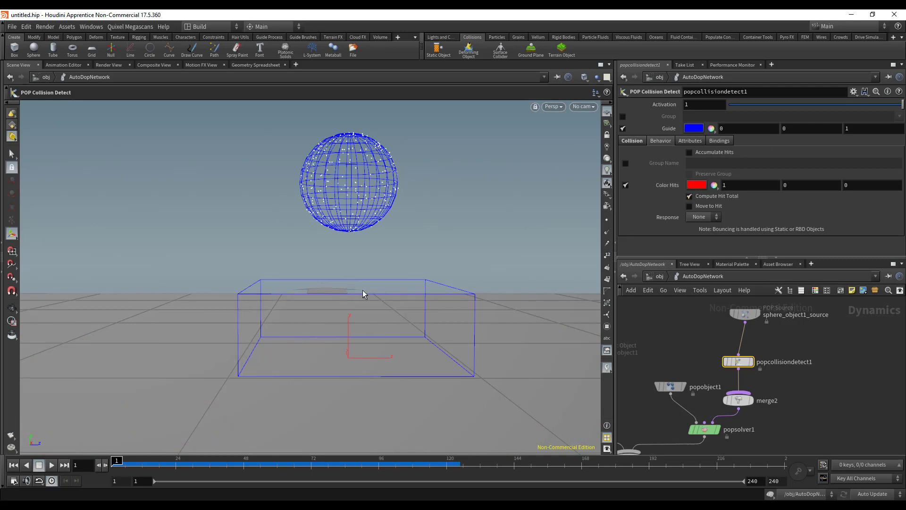
click(697, 139)
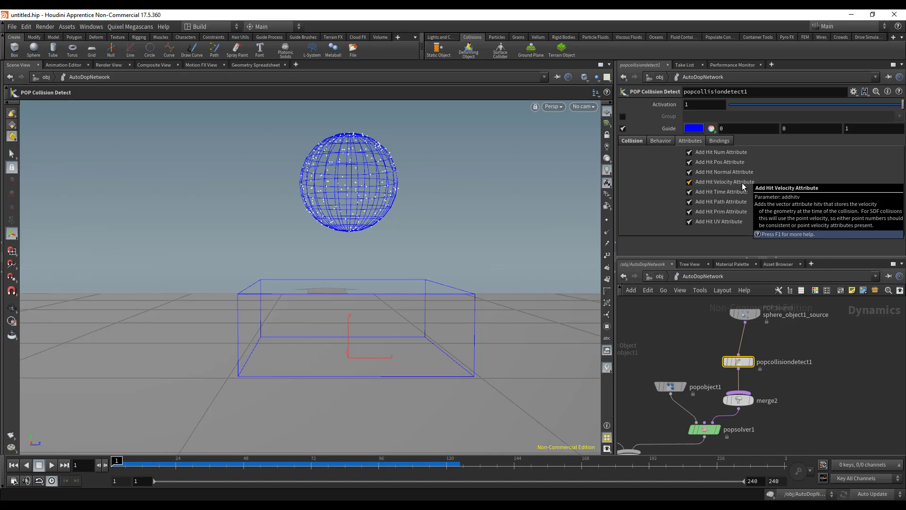
click(668, 142)
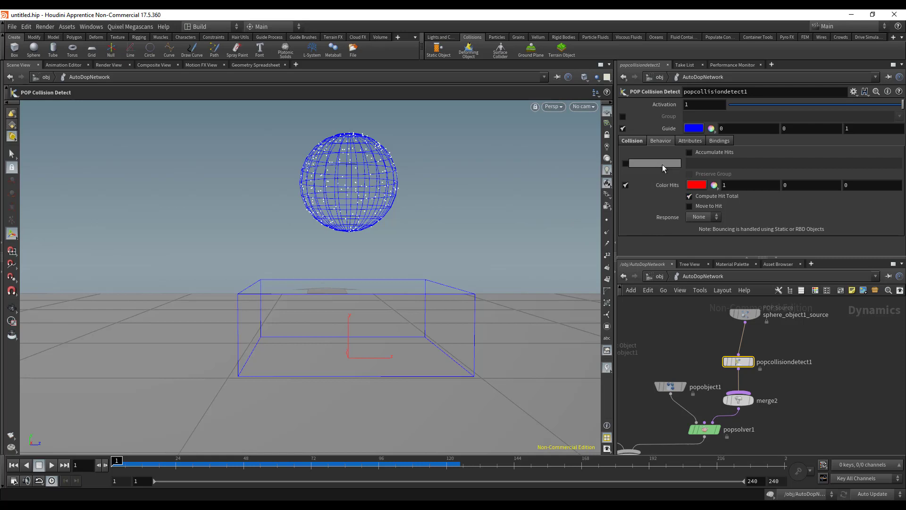
click(625, 163)
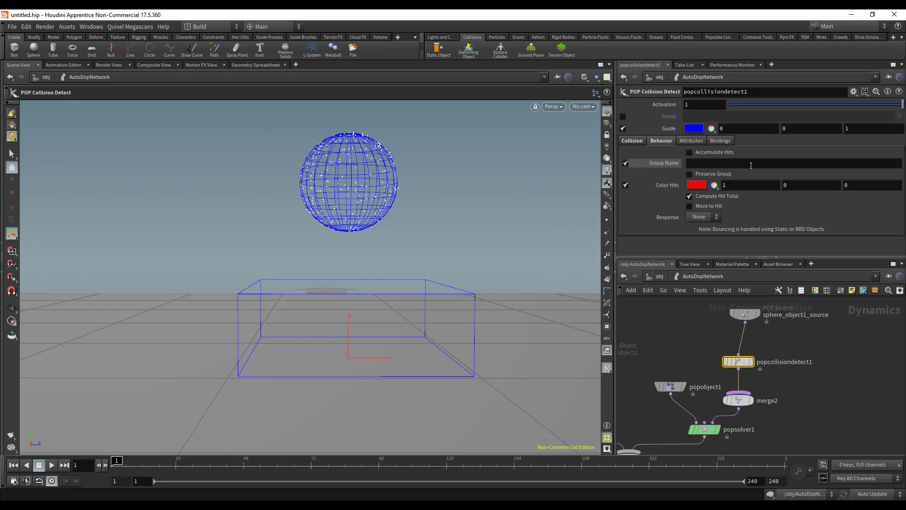
click(763, 164)
text(hitGrp)
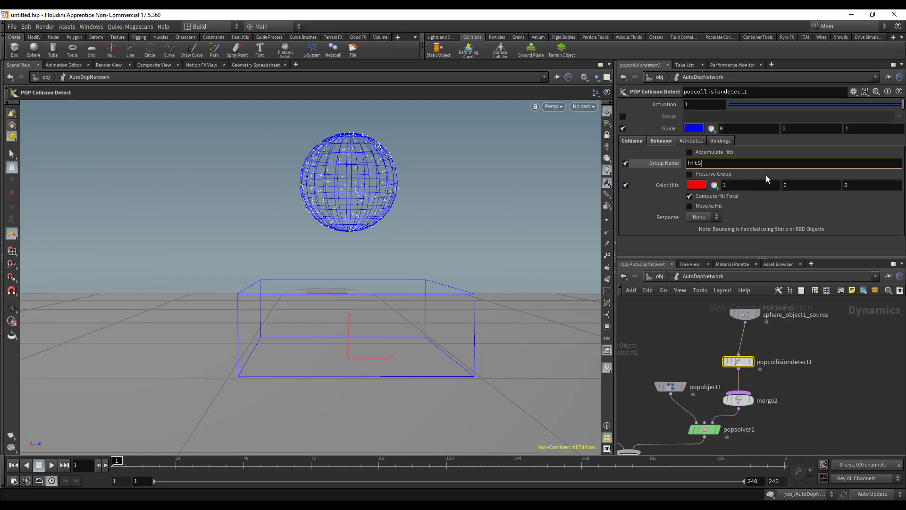
key(Return)
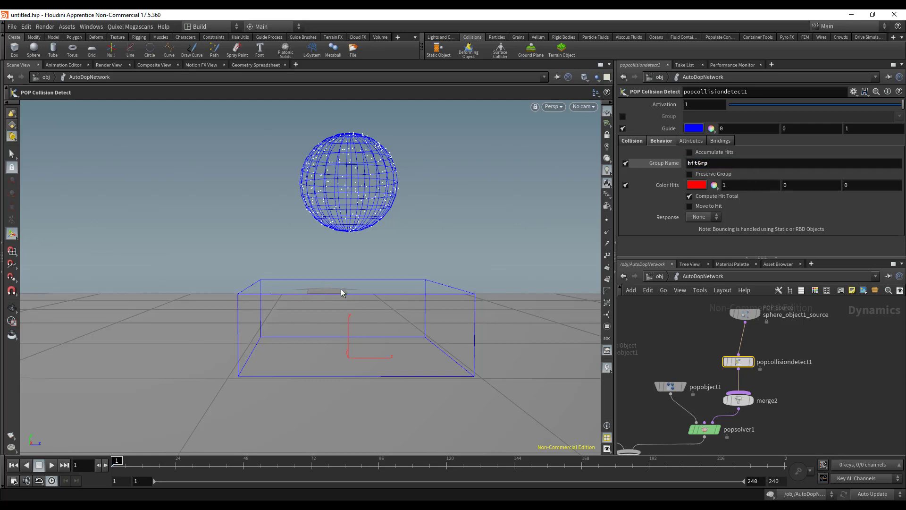
click(719, 164)
click(846, 206)
- Set the collision Response to Die, play the simulation to test it, and rewind to frame 1
click(703, 217)
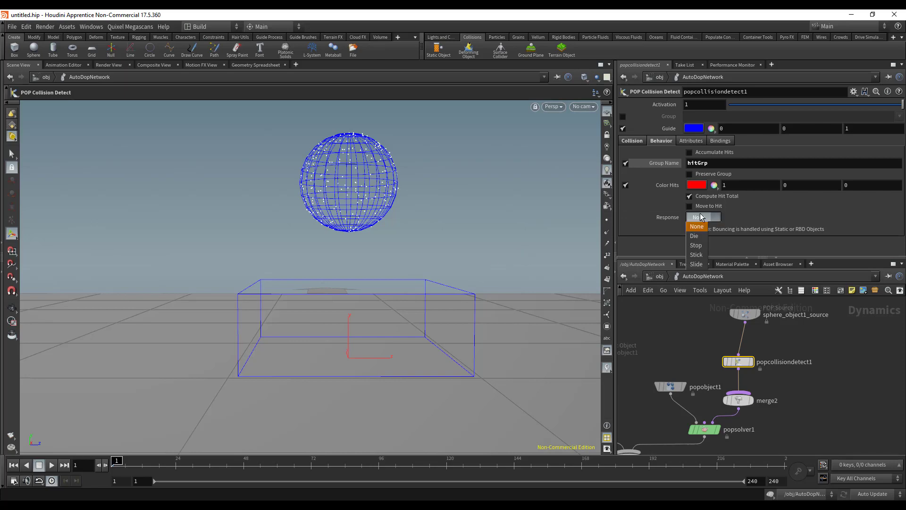
click(697, 227)
click(51, 465)
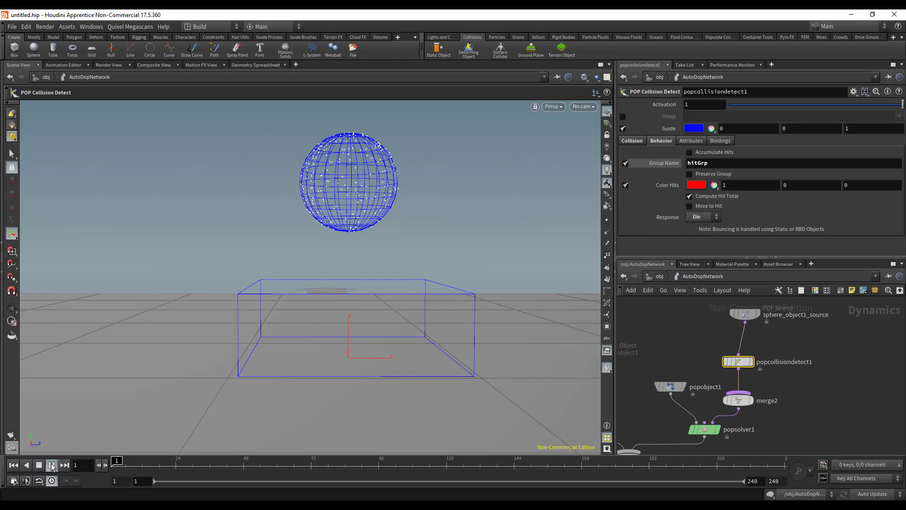
key(Escape)
drag(382, 273, 405, 318)
click(38, 465)
click(26, 465)
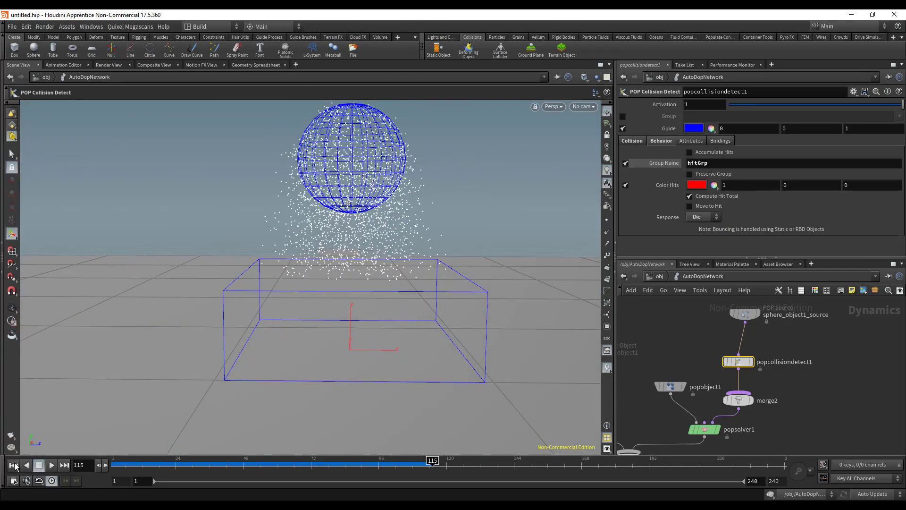
- Set the collision Response to Stick, play the simulation to test it, and rewind to frame 1
click(703, 218)
click(697, 255)
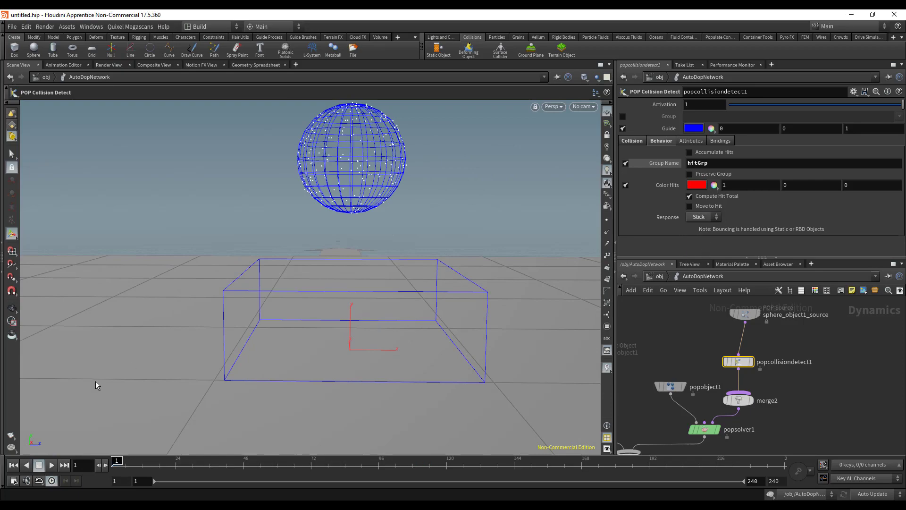
click(54, 466)
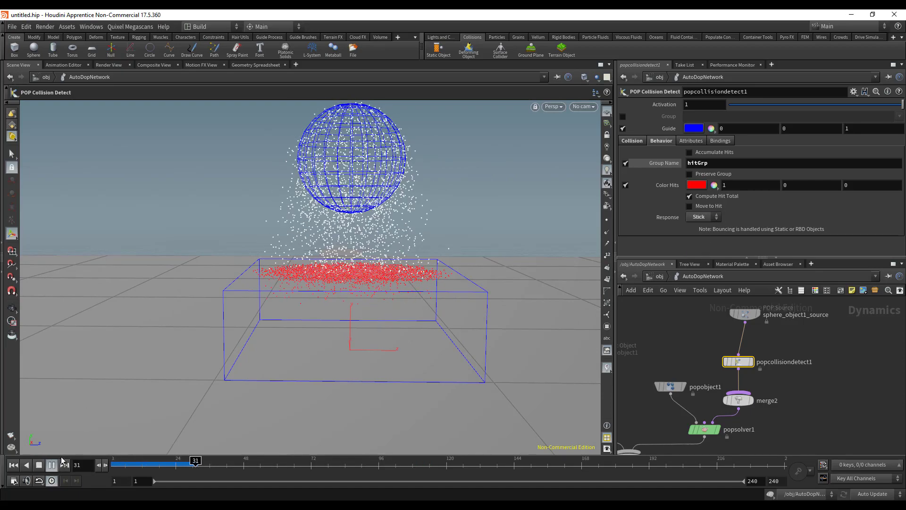
click(52, 465)
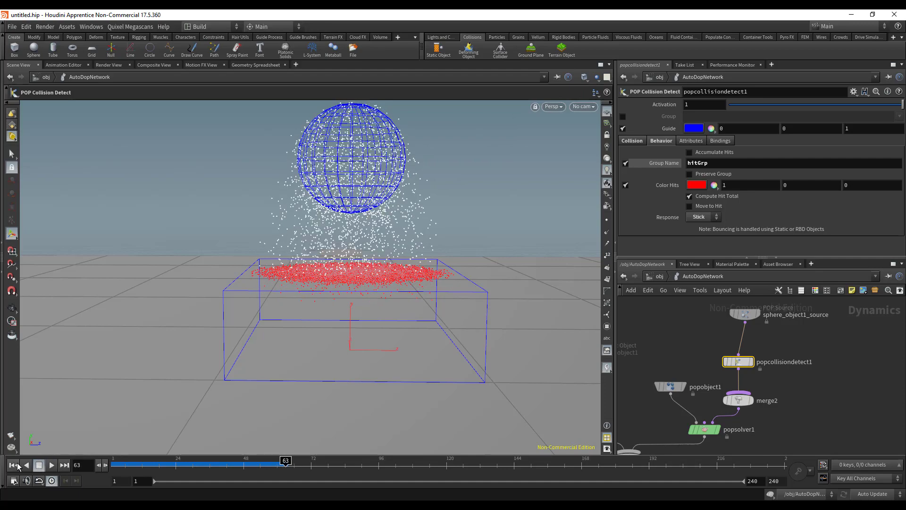
click(17, 465)
- Set the collision Response to Slide, play the simulation to test it, and rewind to frame 1
click(703, 217)
click(695, 263)
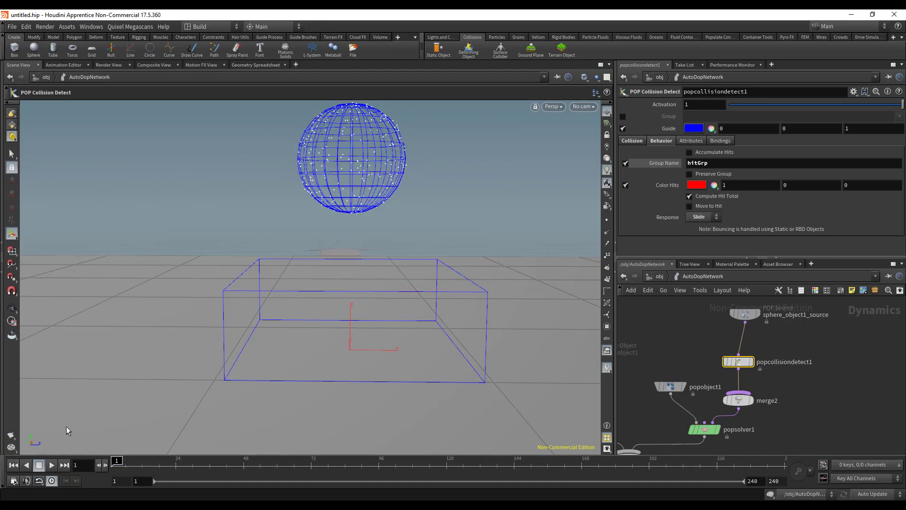
click(52, 466)
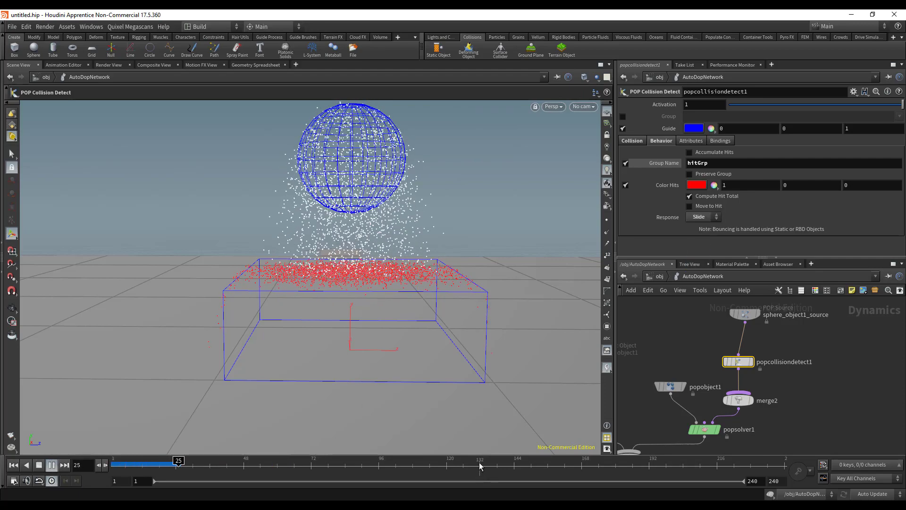
alt+right_drag(409, 272, 334, 285)
alt+drag(334, 285, 299, 285)
click(39, 465)
click(13, 465)
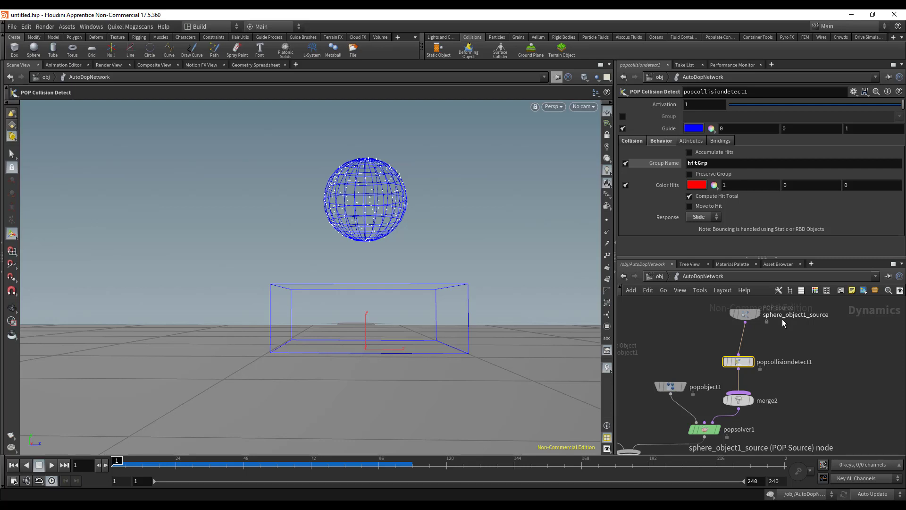
click(699, 216)
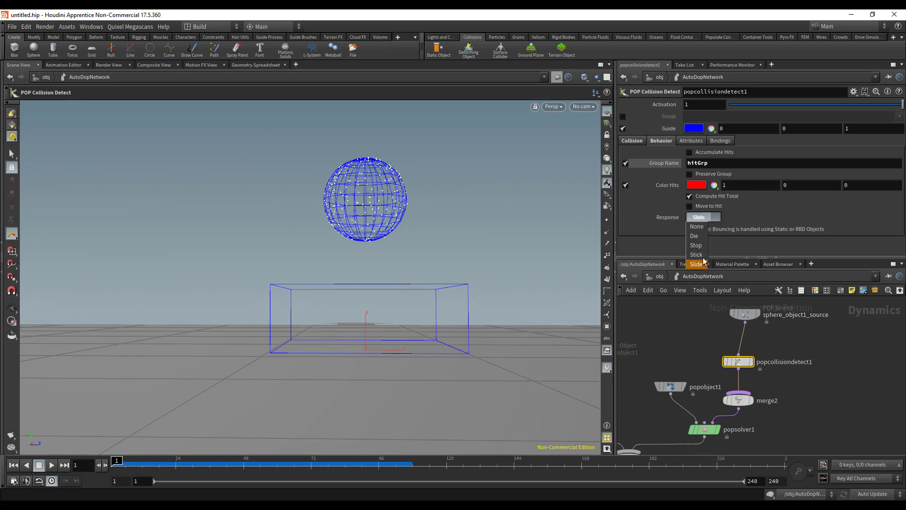
click(773, 210)
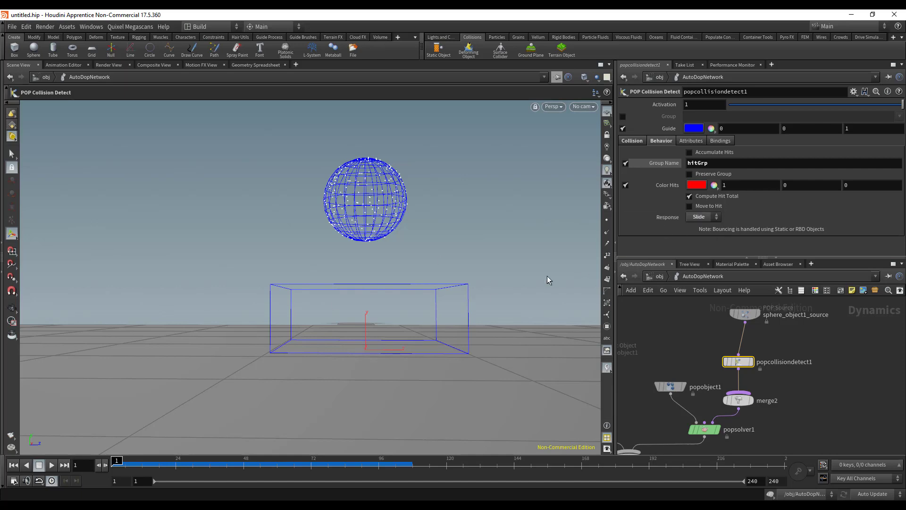
alt+drag(344, 251, 445, 277)
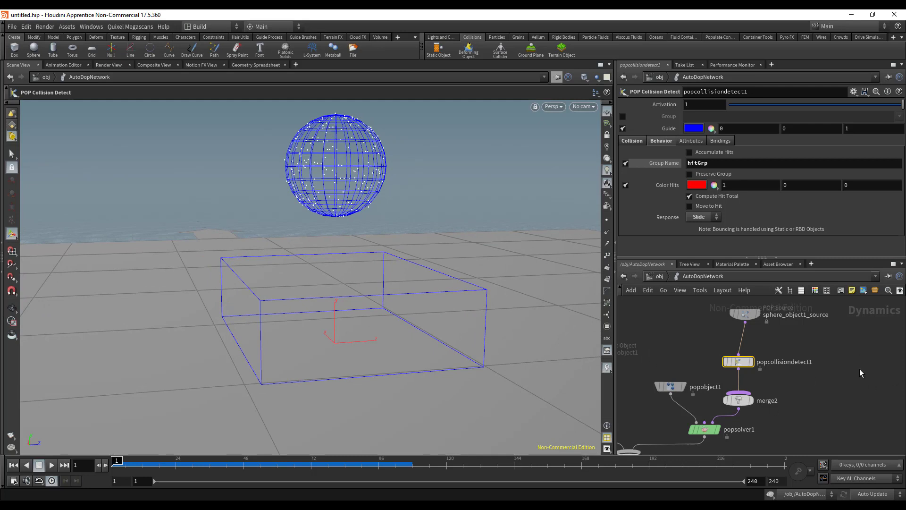
mouse_move(735, 364)
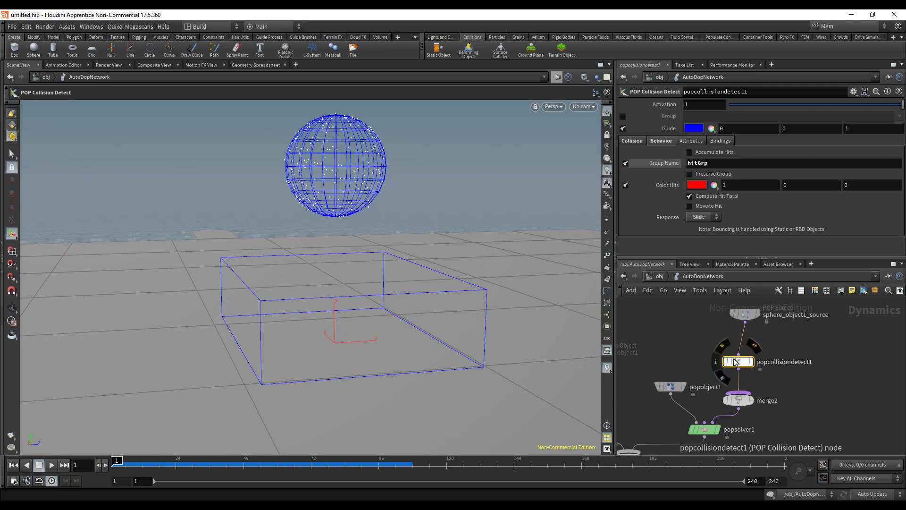